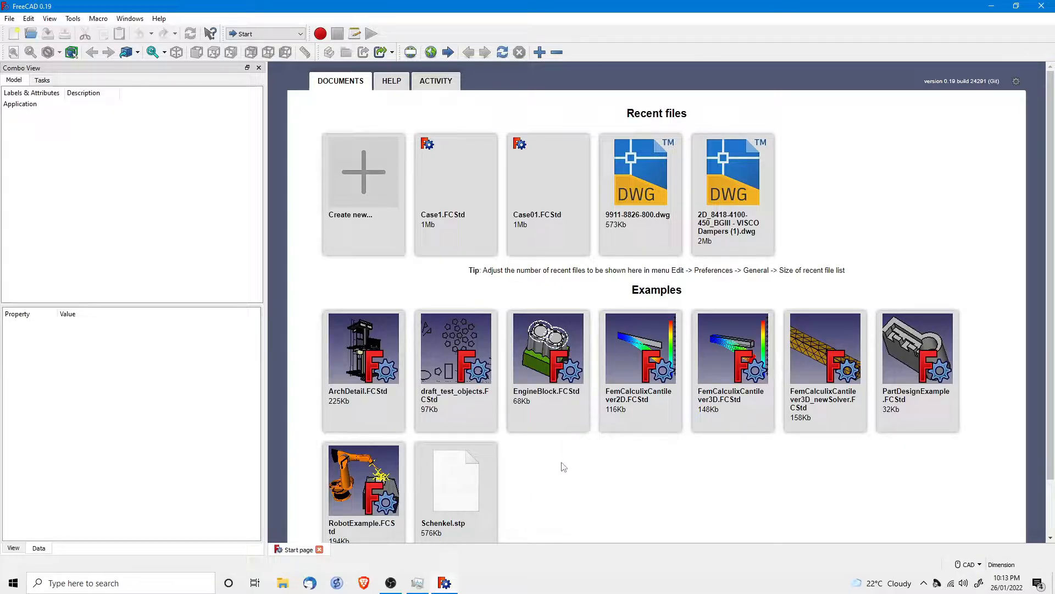
# Step: Create a new document and add a cube primitive in the Part workbench
pyautogui.click(364, 188)
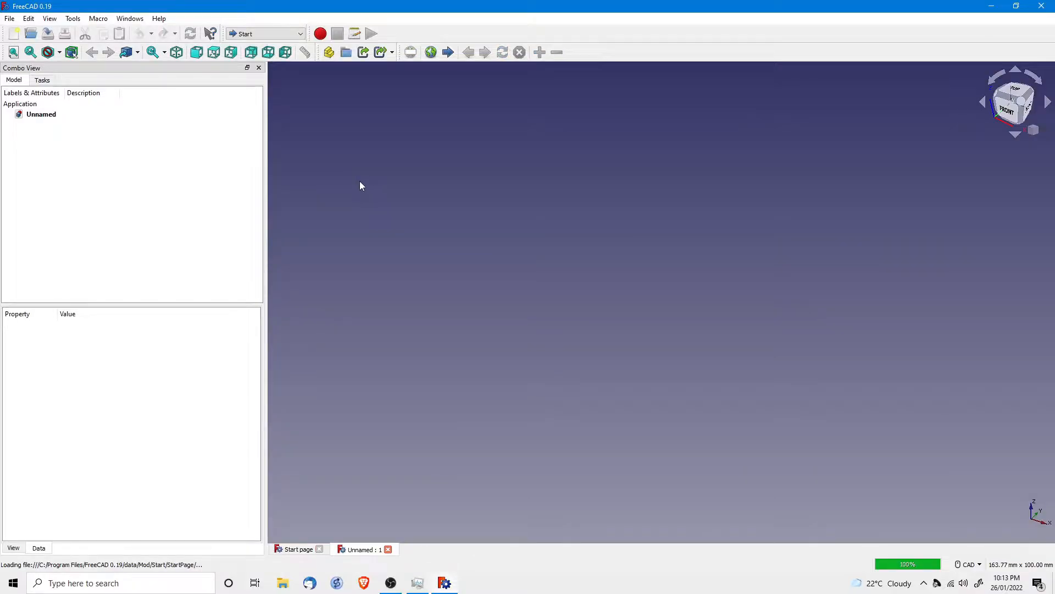
pyautogui.click(260, 35)
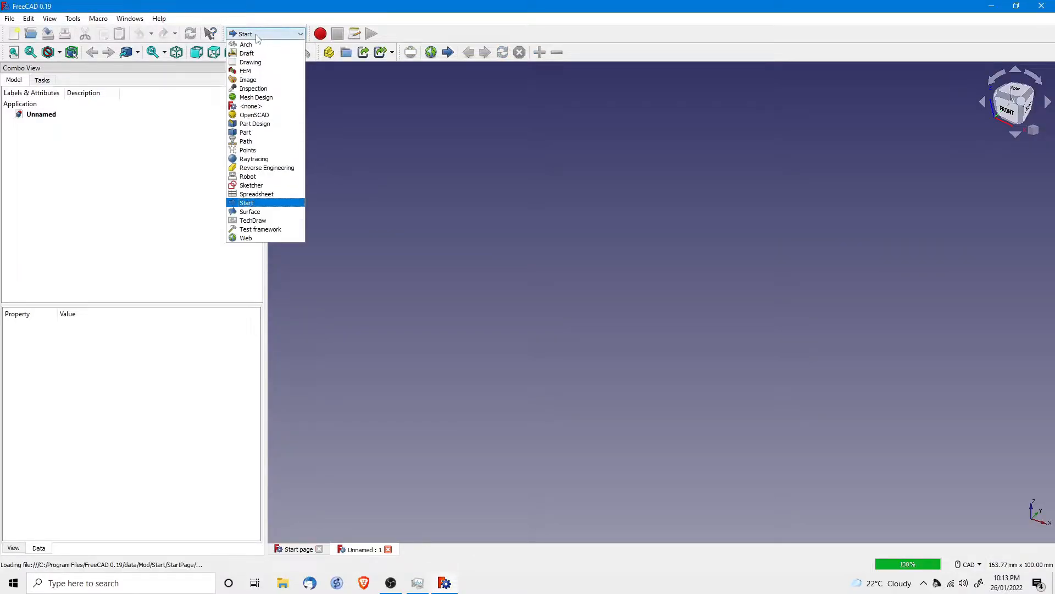
pyautogui.click(251, 132)
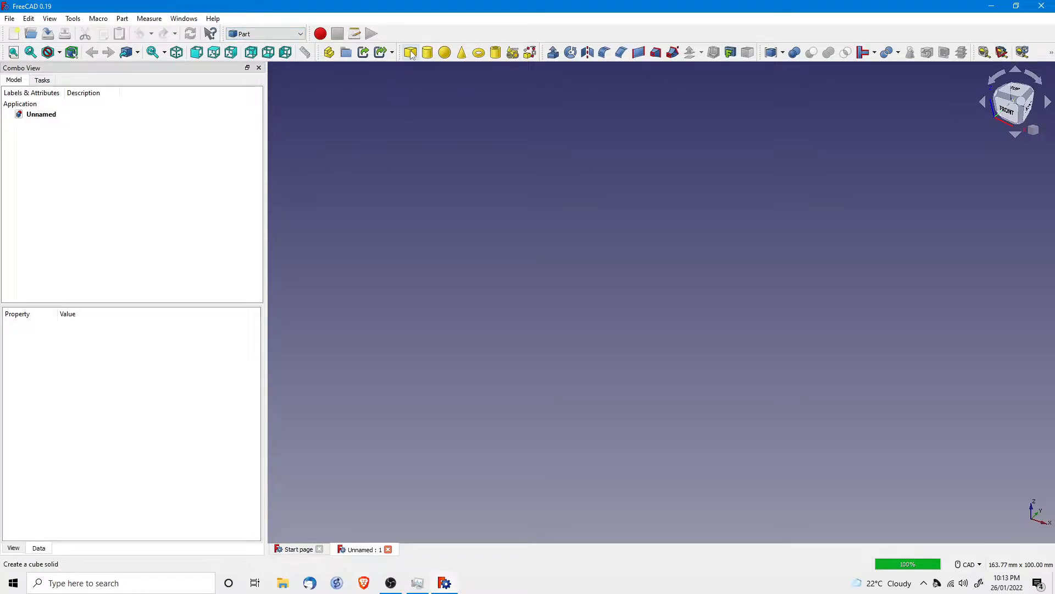
pyautogui.click(411, 53)
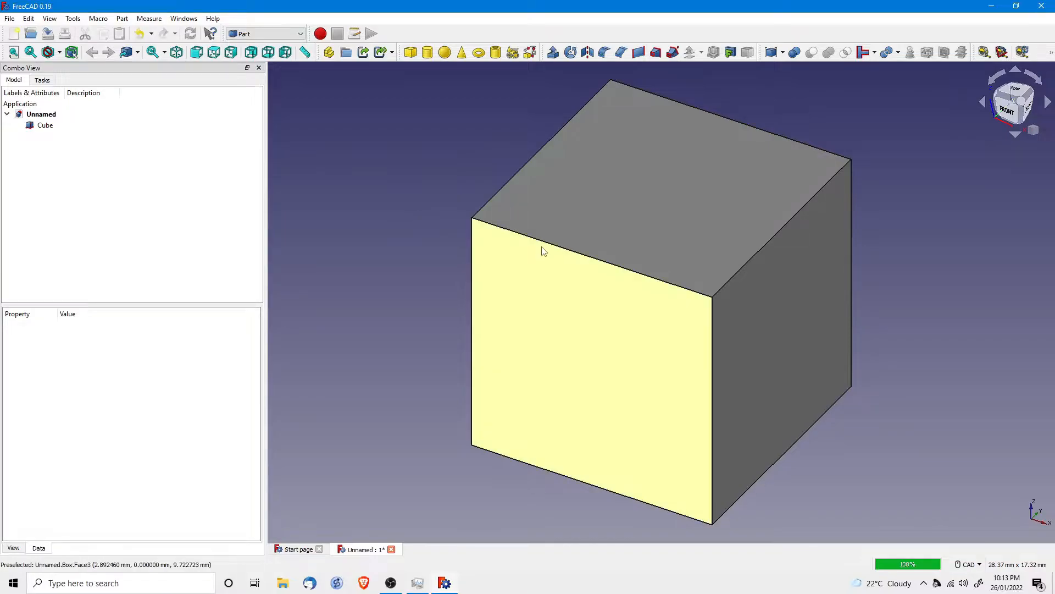
# Step: Set the cube's length, width and height to 1000 mm each
pyautogui.click(55, 128)
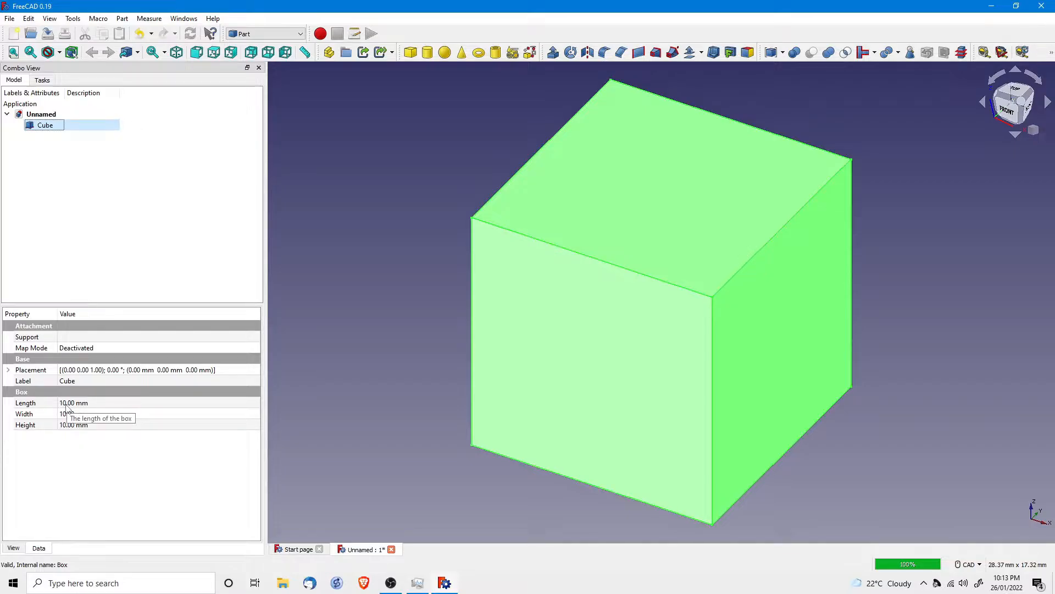
pyautogui.click(67, 405)
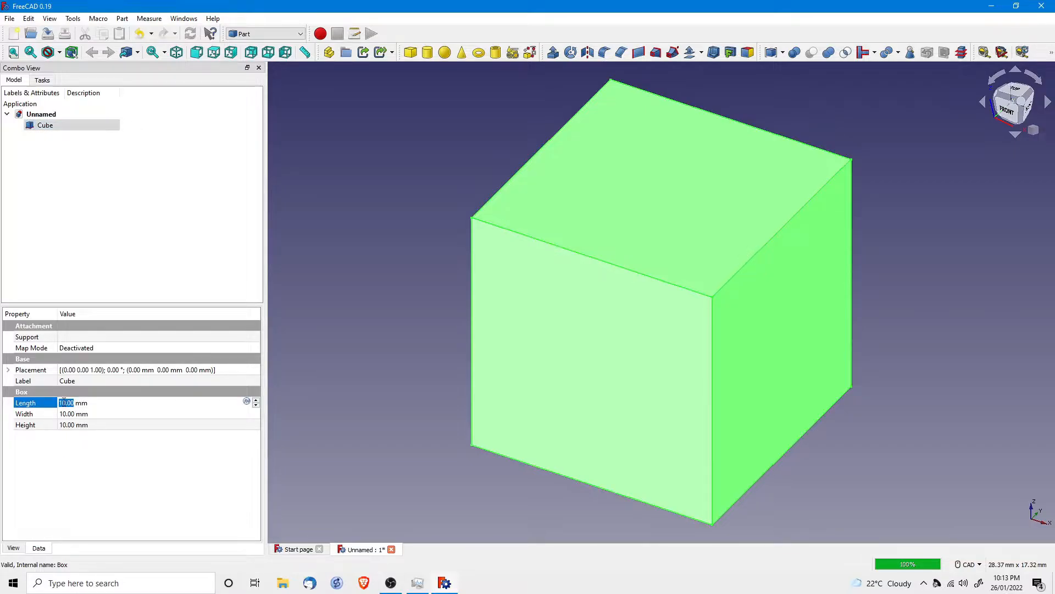
pyautogui.write('00')
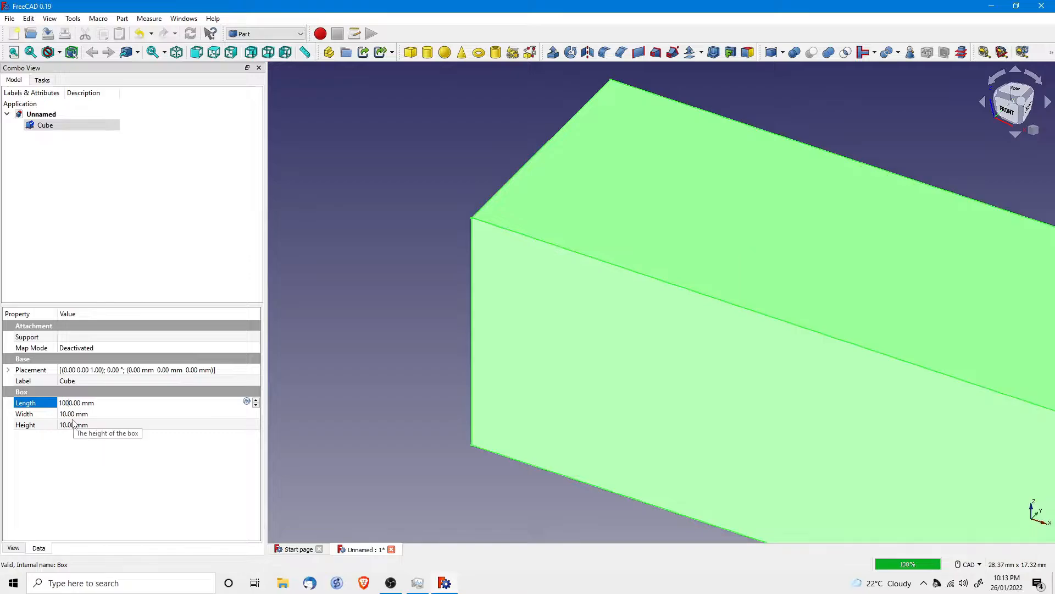
pyautogui.press('Return')
pyautogui.click(66, 413)
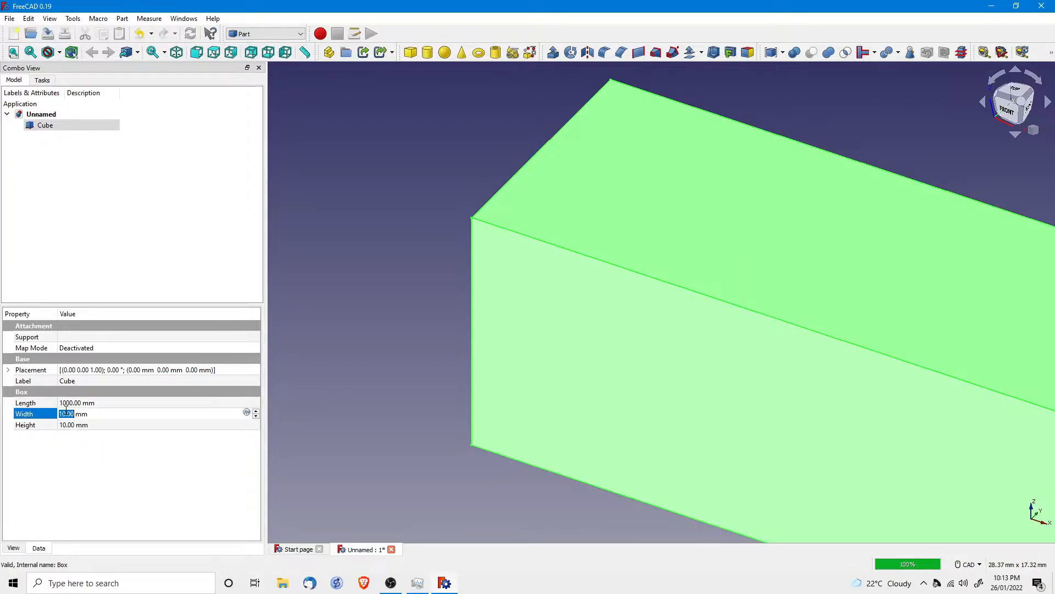
pyautogui.write('1000')
pyautogui.press('Return')
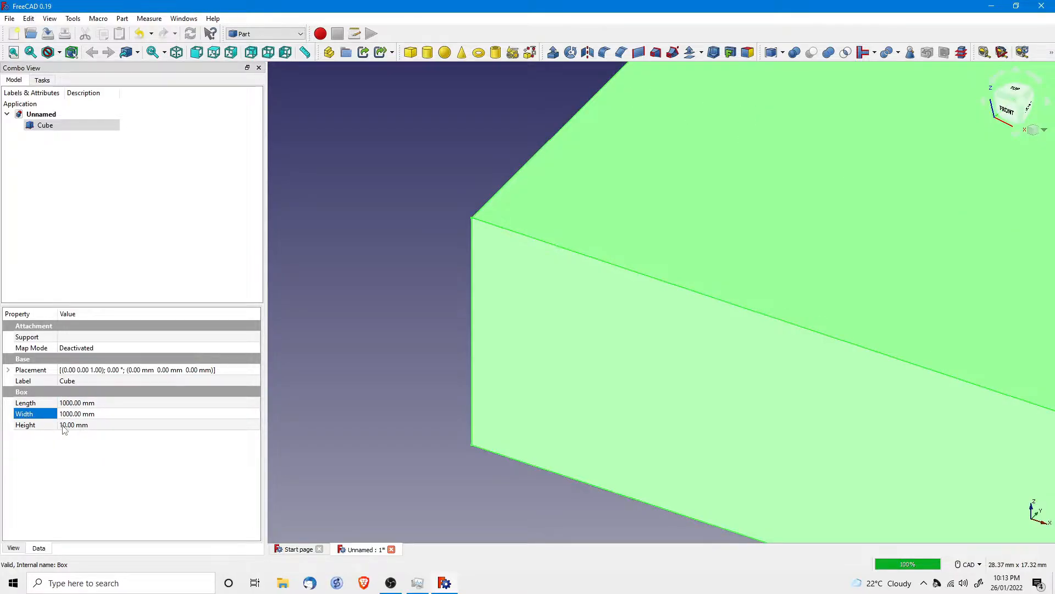
pyautogui.click(63, 426)
pyautogui.write('1000')
pyautogui.press('Return')
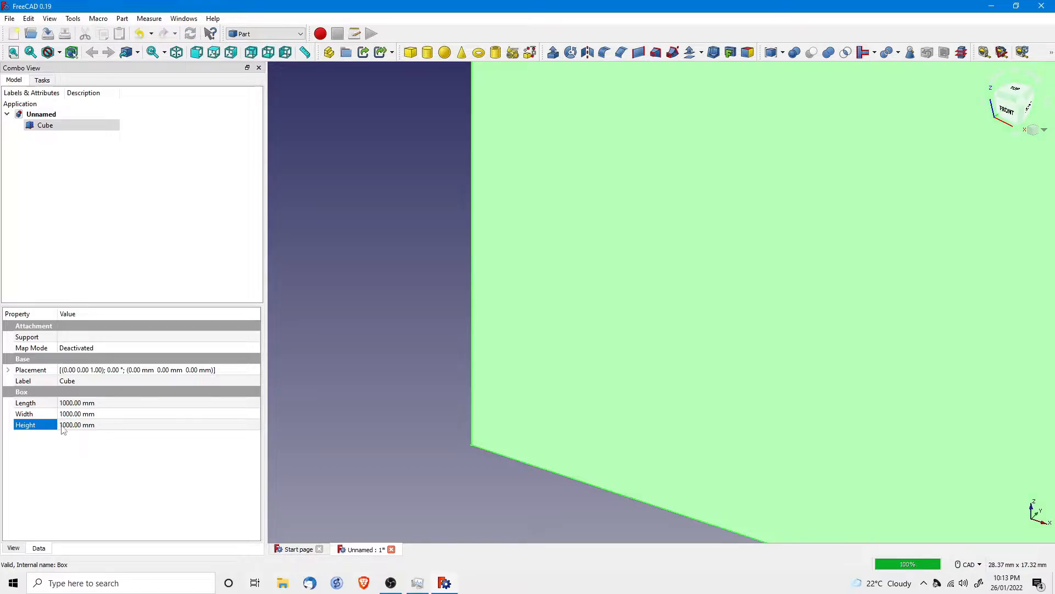
pyautogui.click(356, 286)
pyautogui.press('v')
pyautogui.press('f')
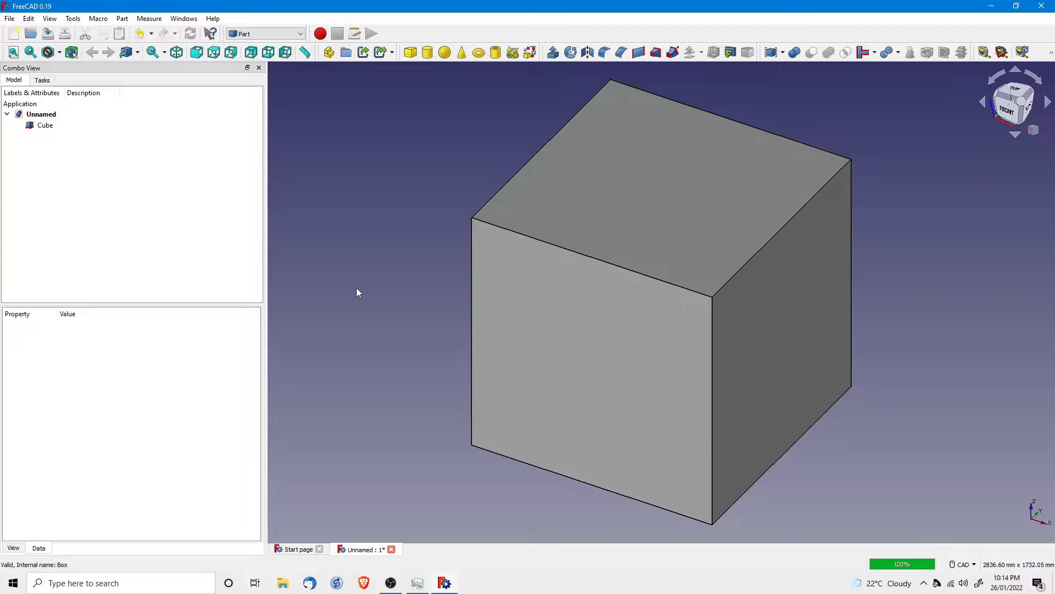
# Step: Save the document as Case01 inside a new folder named Case01 in the FreeCAD directory
pyautogui.click(48, 36)
pyautogui.click(88, 61)
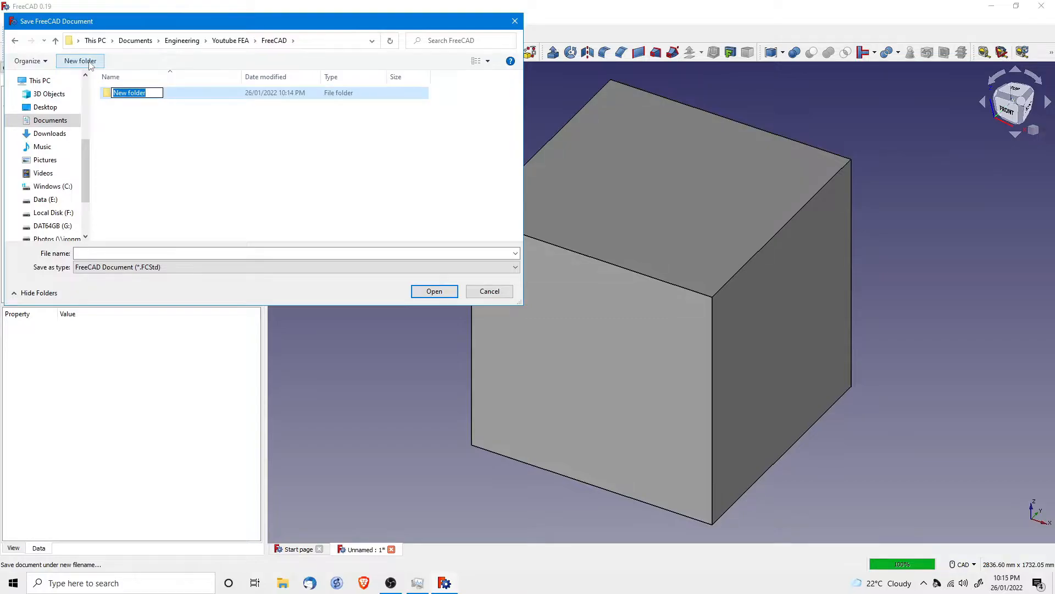
pyautogui.write('Case01')
pyautogui.press('Return')
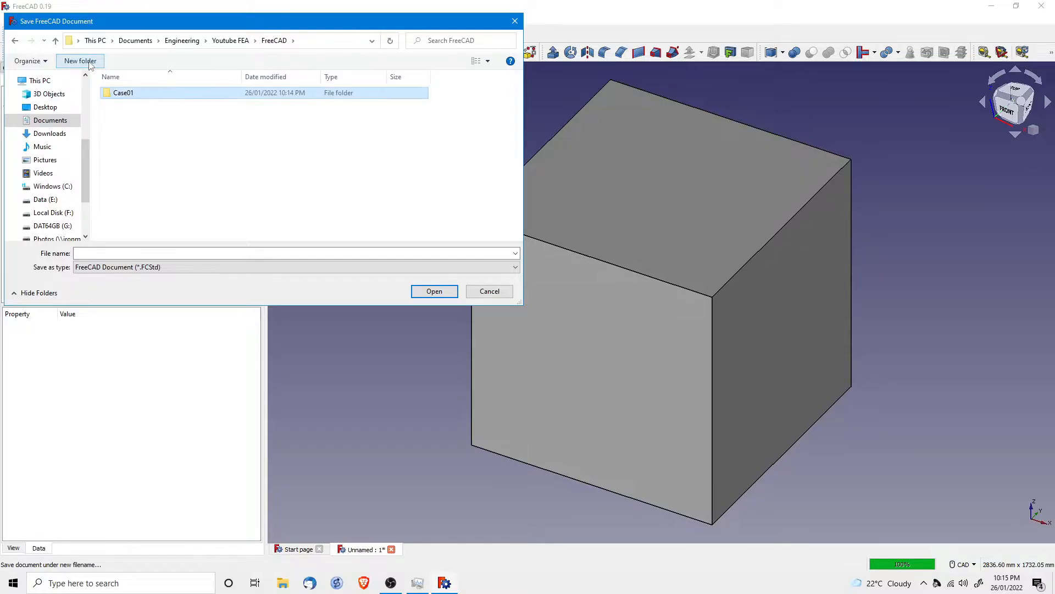
pyautogui.press('Return')
pyautogui.click(130, 253)
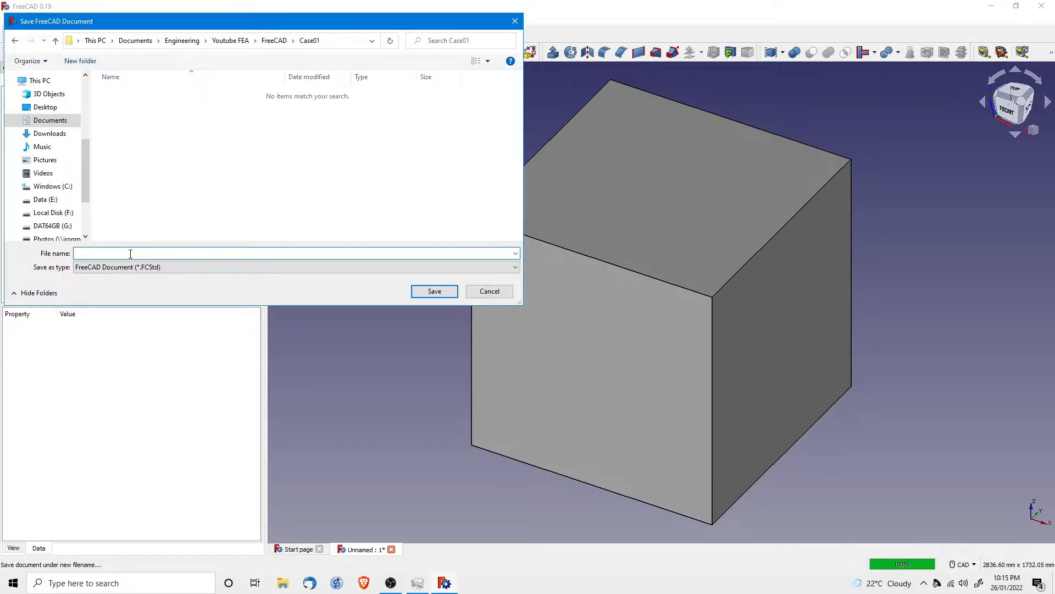
pyautogui.write('Case01')
pyautogui.click(428, 292)
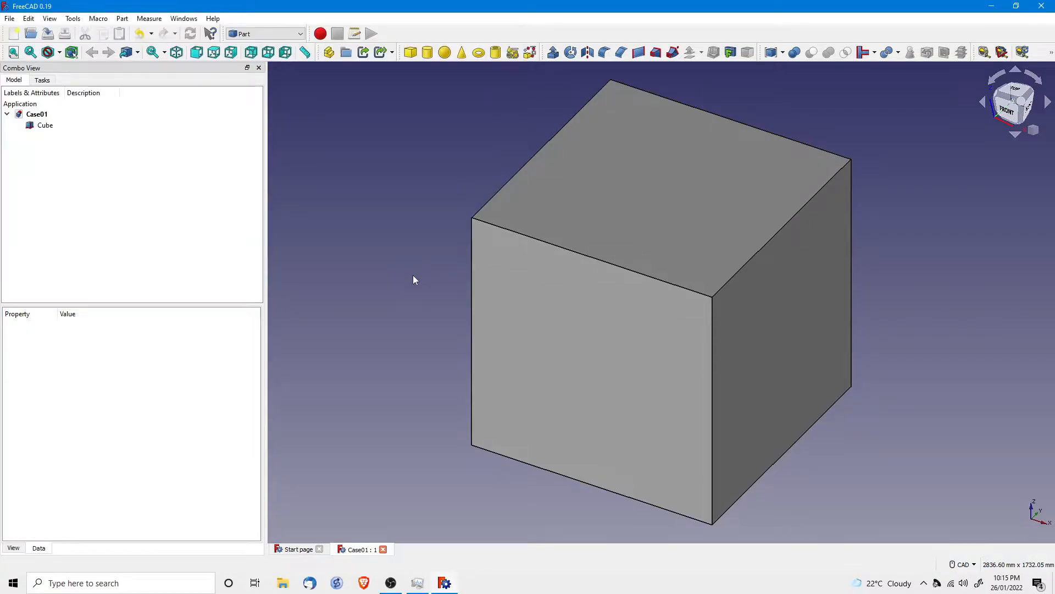
# Step: Create an analysis container in the FEM workbench and review the properties of its CalculiX solver
pyautogui.click(262, 33)
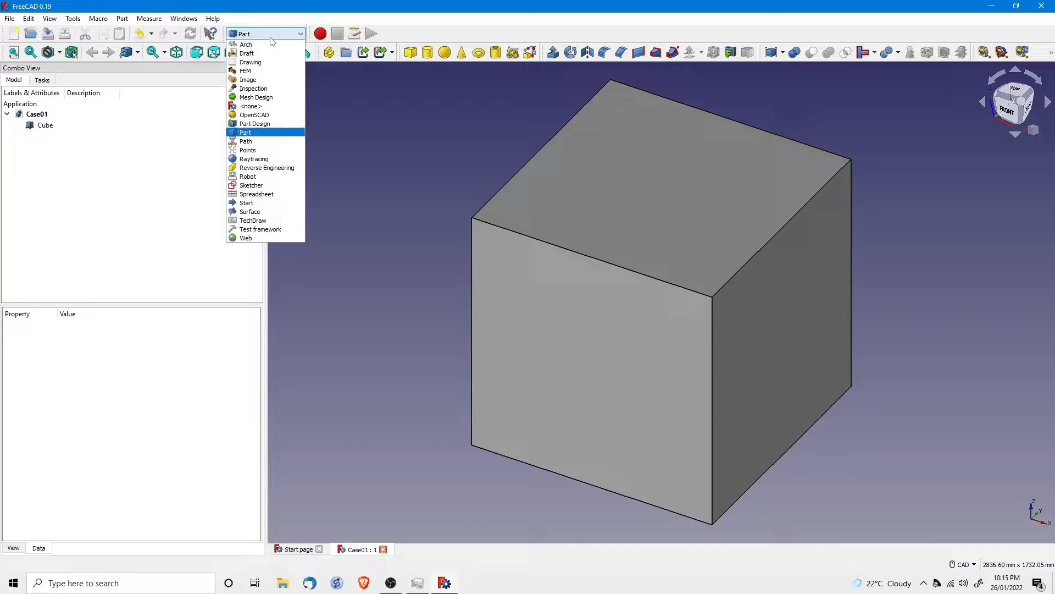
pyautogui.click(262, 72)
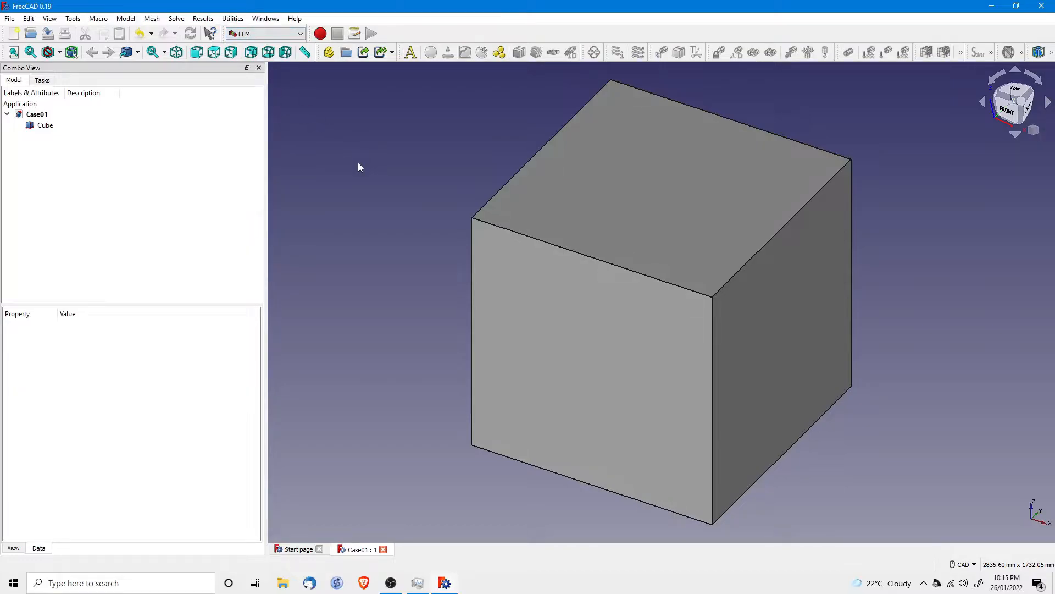
pyautogui.click(411, 53)
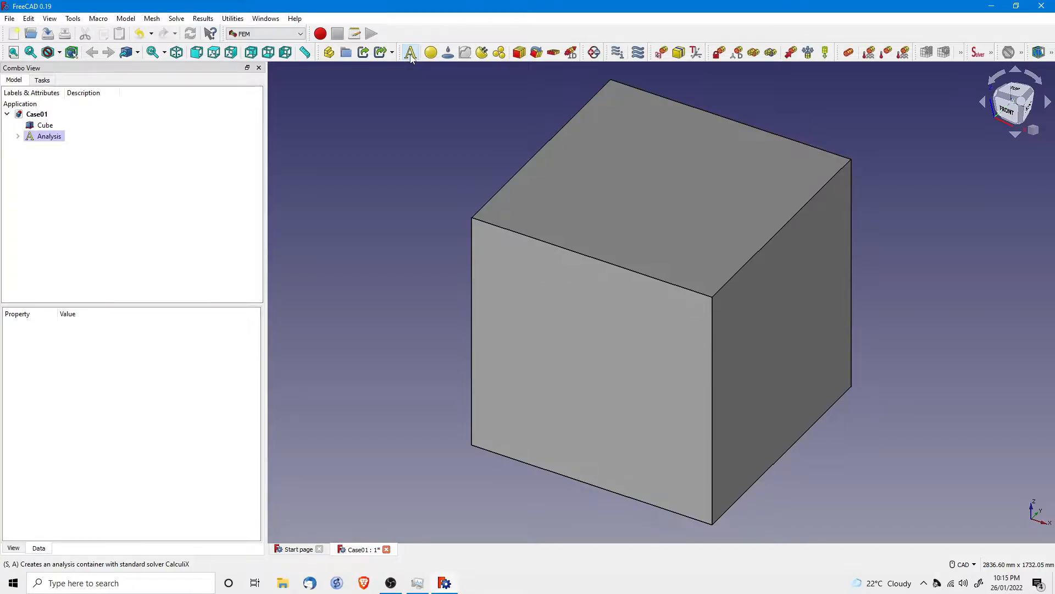
pyautogui.click(49, 136)
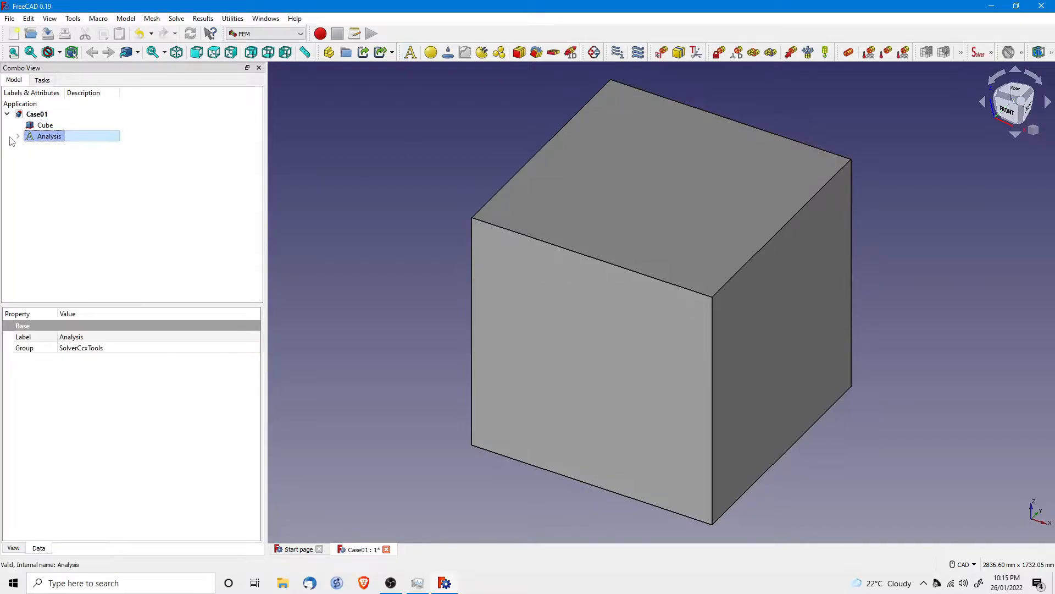
pyautogui.click(17, 136)
pyautogui.click(71, 147)
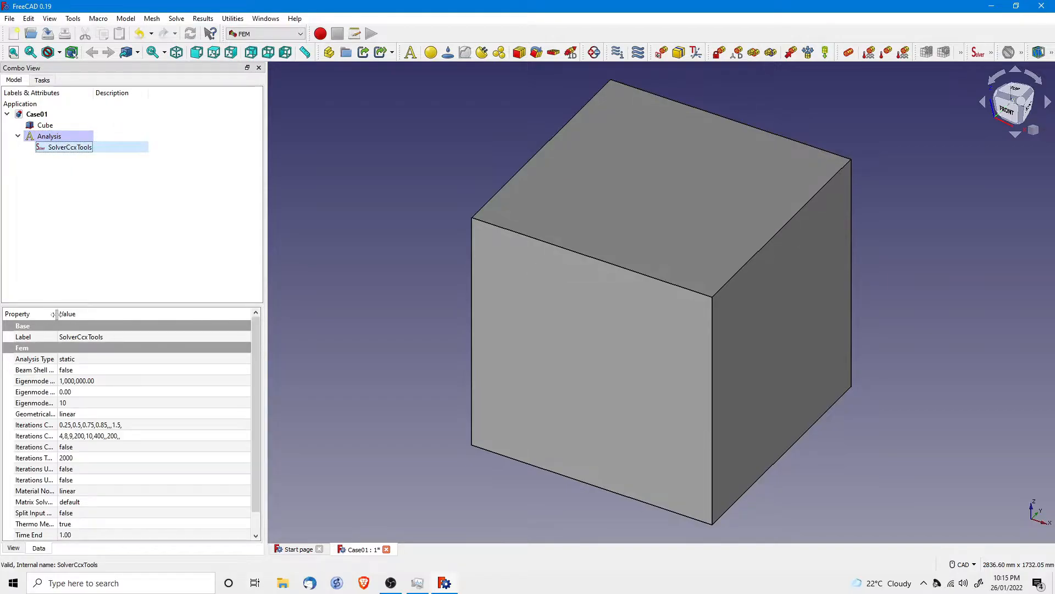
pyautogui.moveTo(57, 314); pyautogui.dragTo(113, 313)
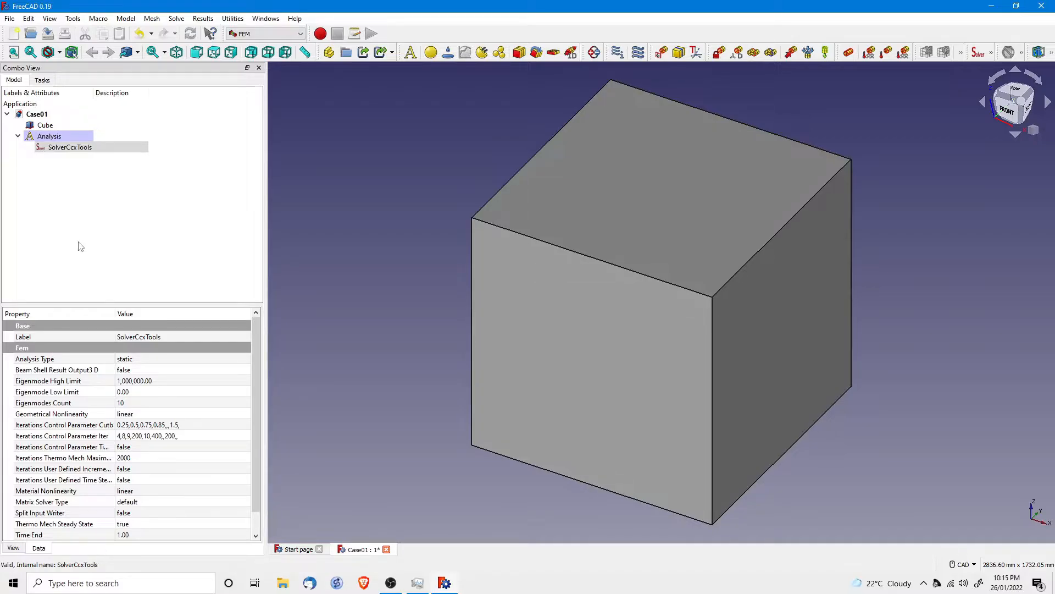
# Step: Add a solid FEM material to the analysis using the Steel-2C10 material card
pyautogui.click(431, 52)
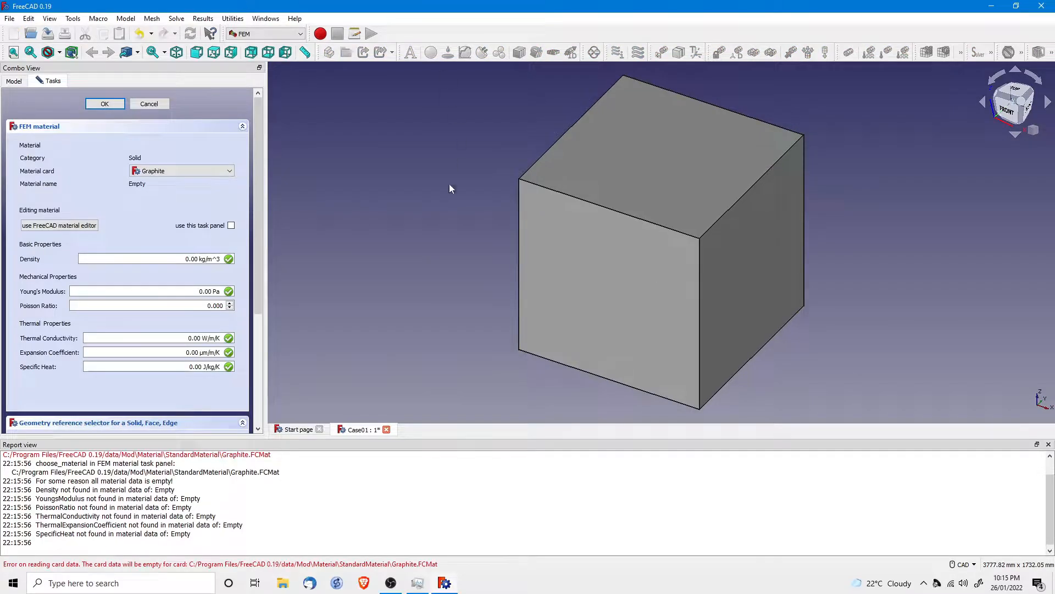
pyautogui.click(177, 171)
pyautogui.scroll(-7, 173, 208)
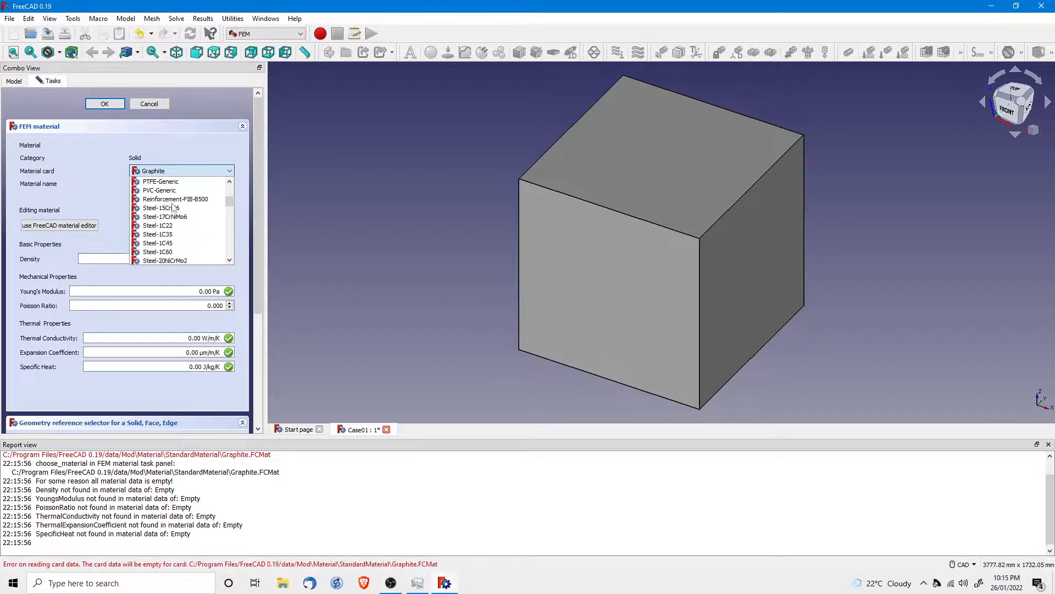
pyautogui.scroll(-1, 194, 244)
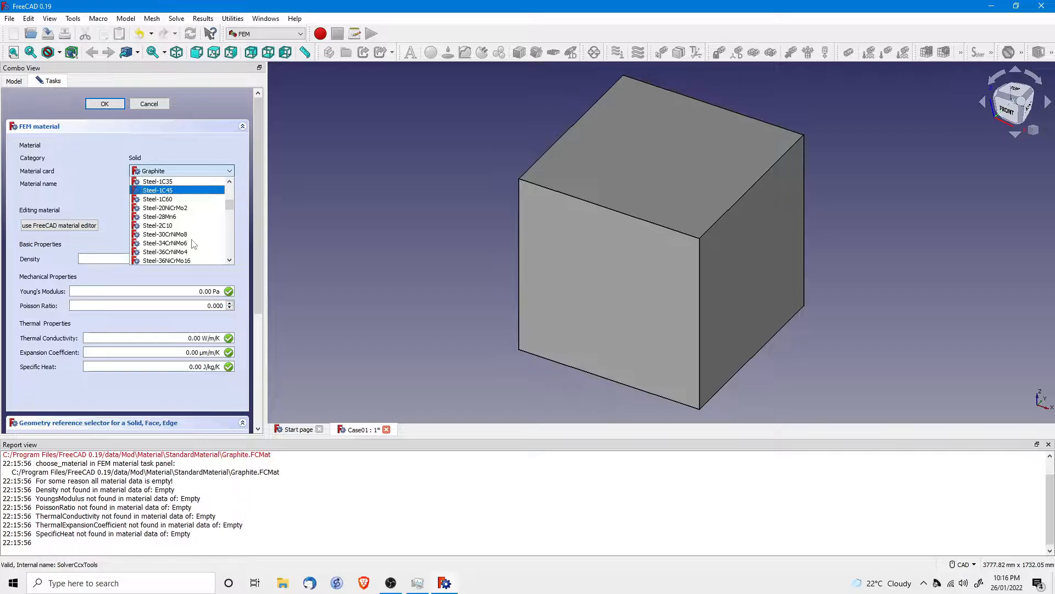
pyautogui.click(176, 225)
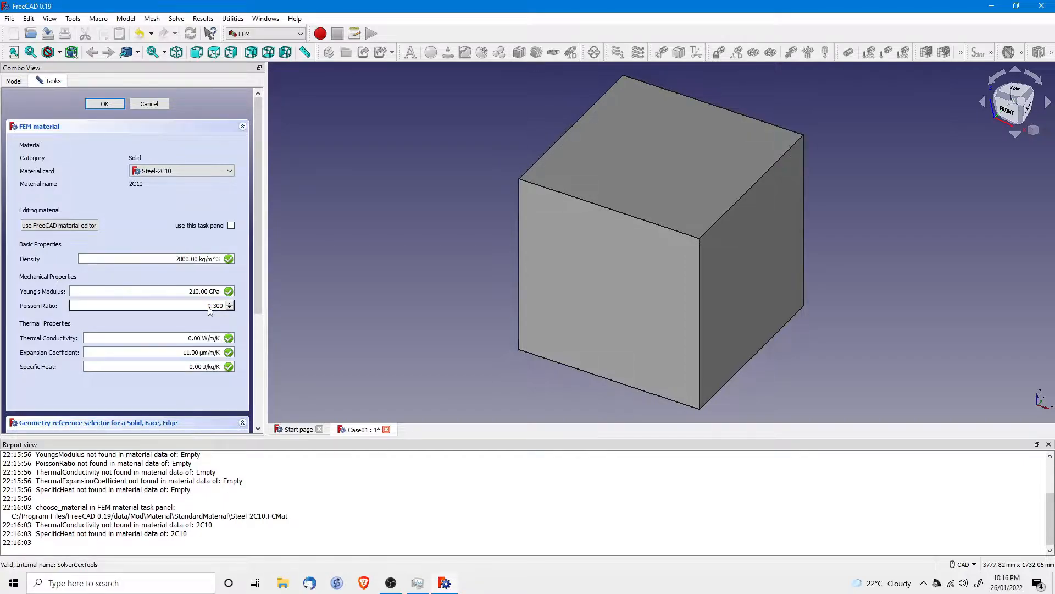
pyautogui.click(105, 104)
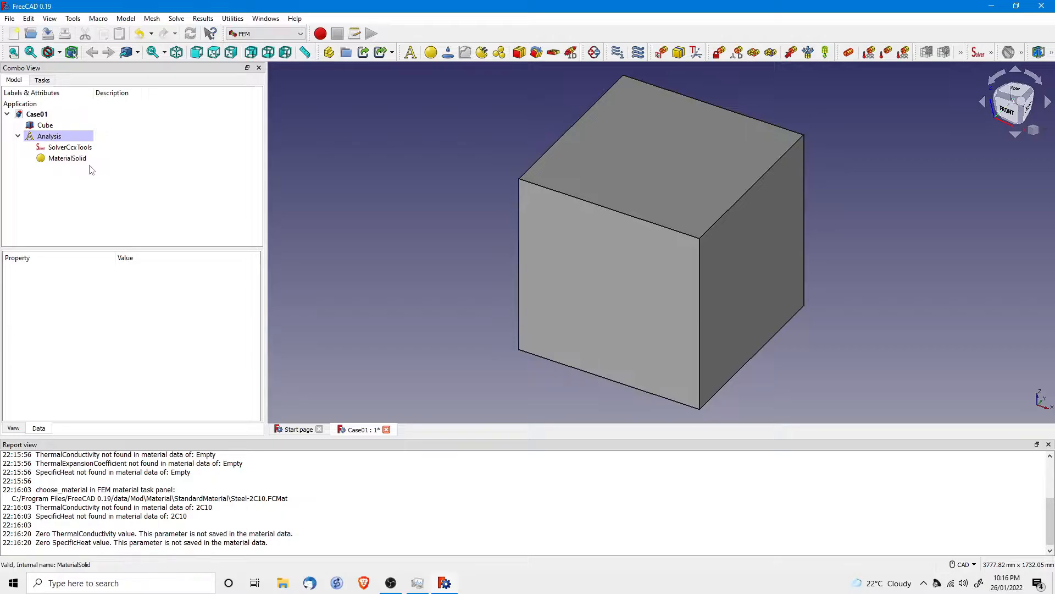
pyautogui.click(720, 52)
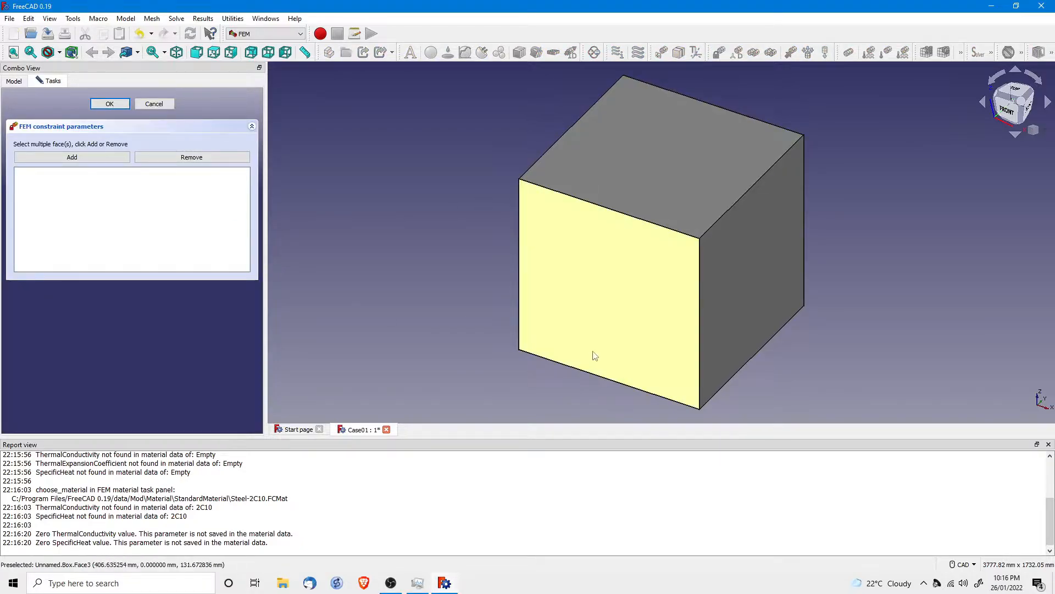
pyautogui.click(154, 104)
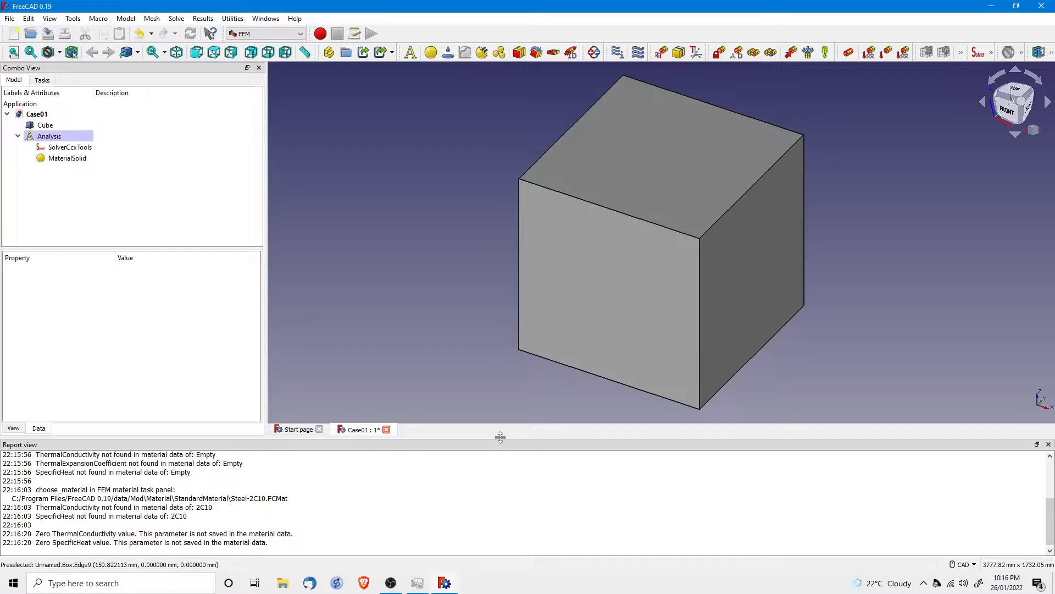
pyautogui.moveTo(501, 440); pyautogui.dragTo(477, 504)
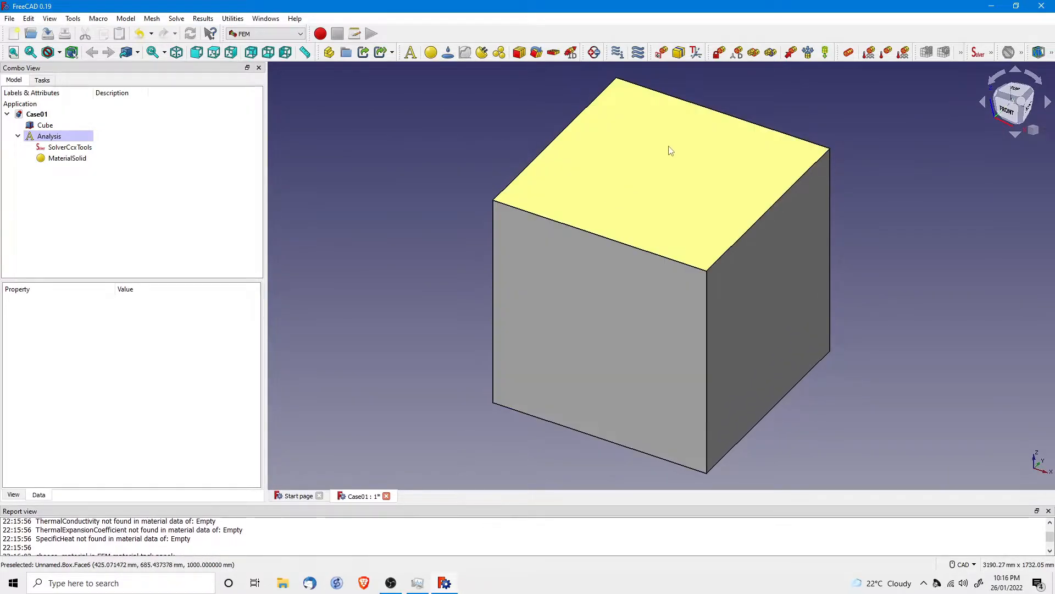
# Step: Add a displacement constraint on the cube's bottom face with displacement z fixed and x and y left free
pyautogui.click(737, 52)
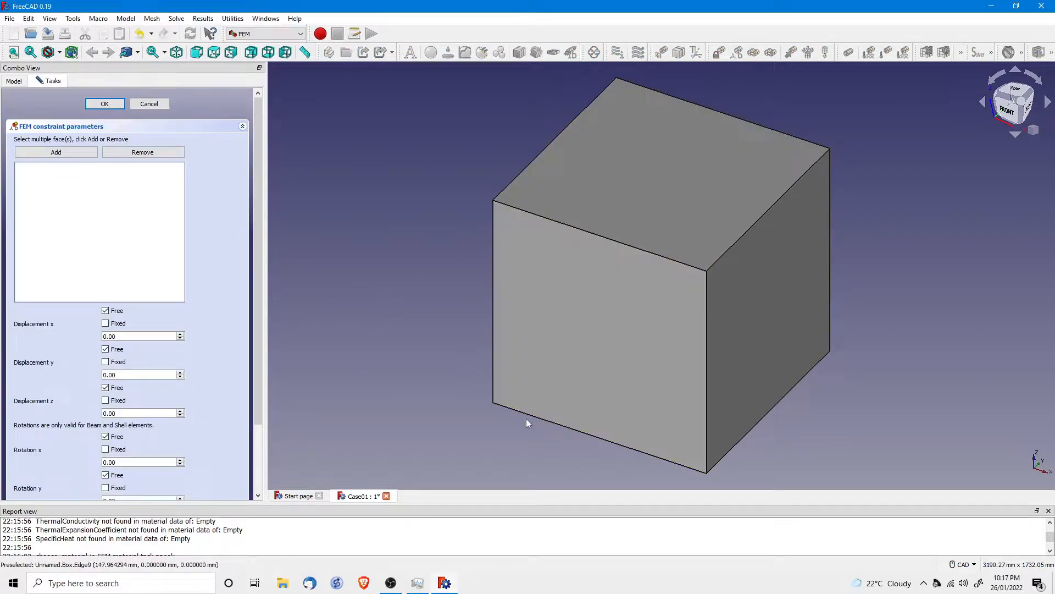
pyautogui.moveTo(544, 432); pyautogui.dragTo(539, 353, button='middle')
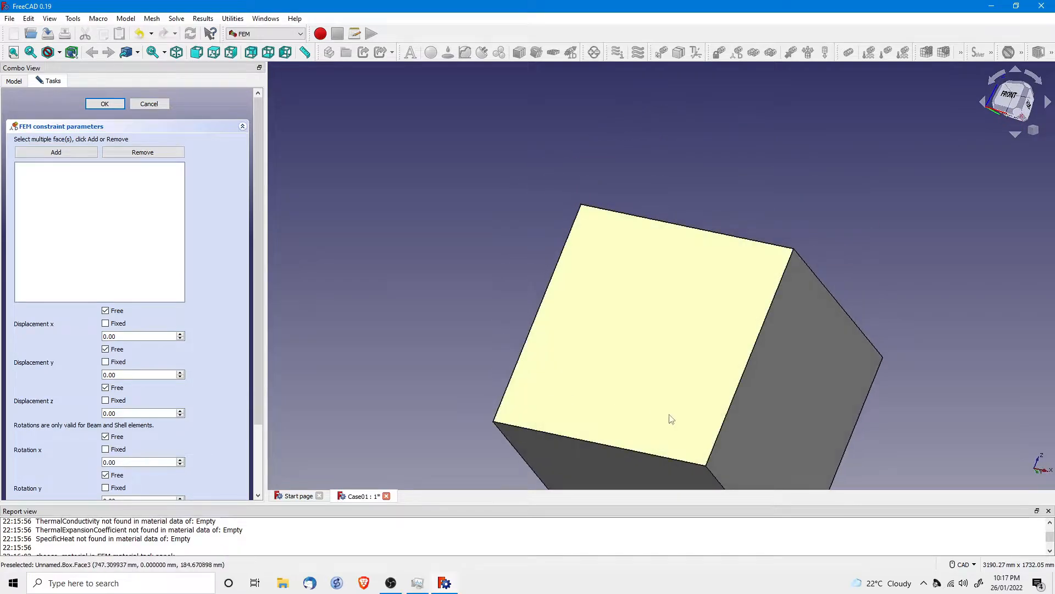
pyautogui.moveTo(682, 420); pyautogui.dragTo(657, 266, button='middle')
pyautogui.click(606, 349)
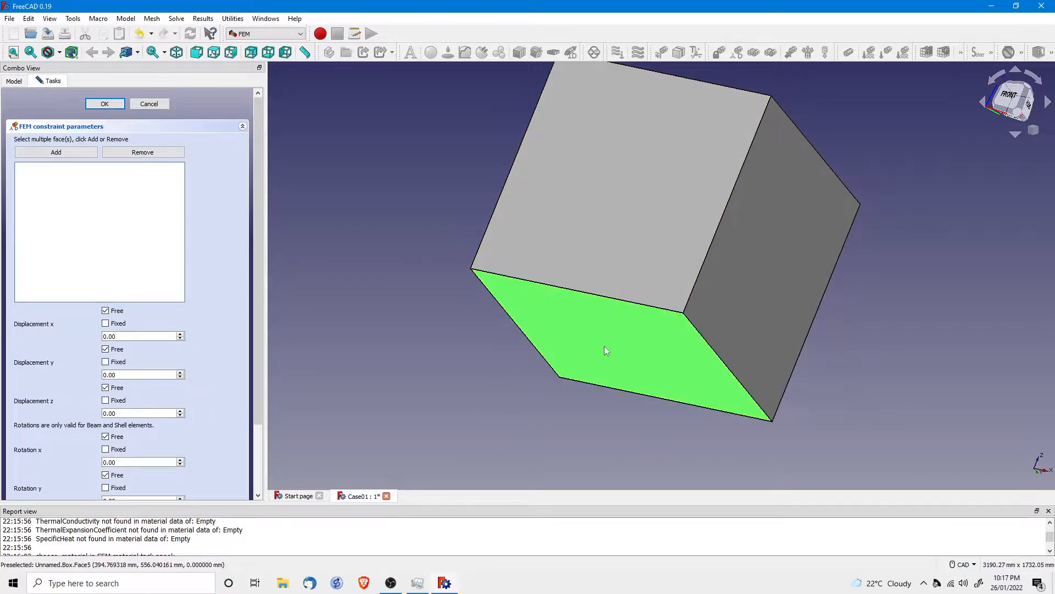
pyautogui.click(82, 152)
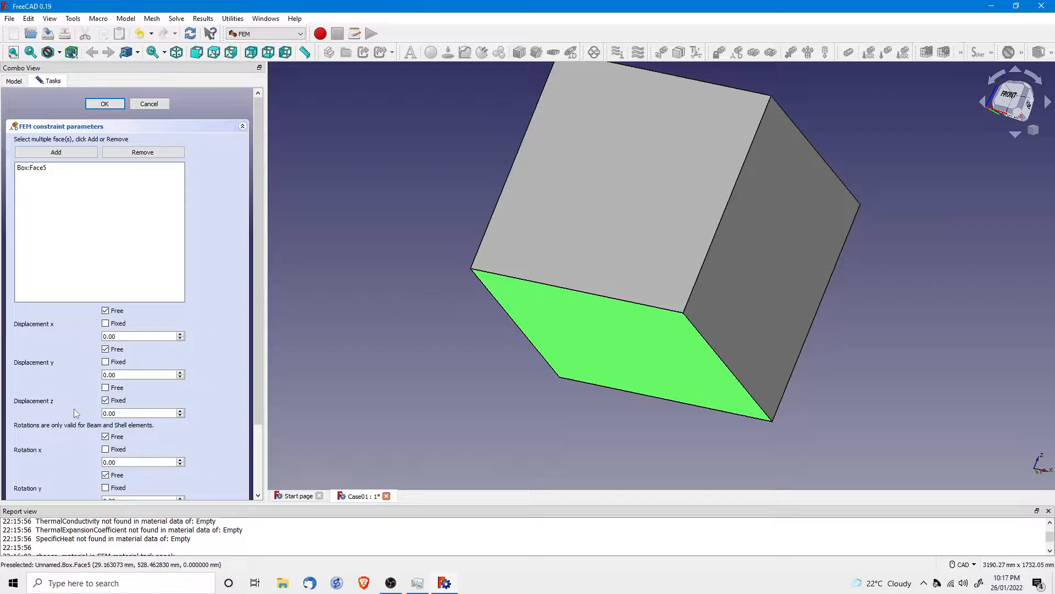
pyautogui.click(104, 104)
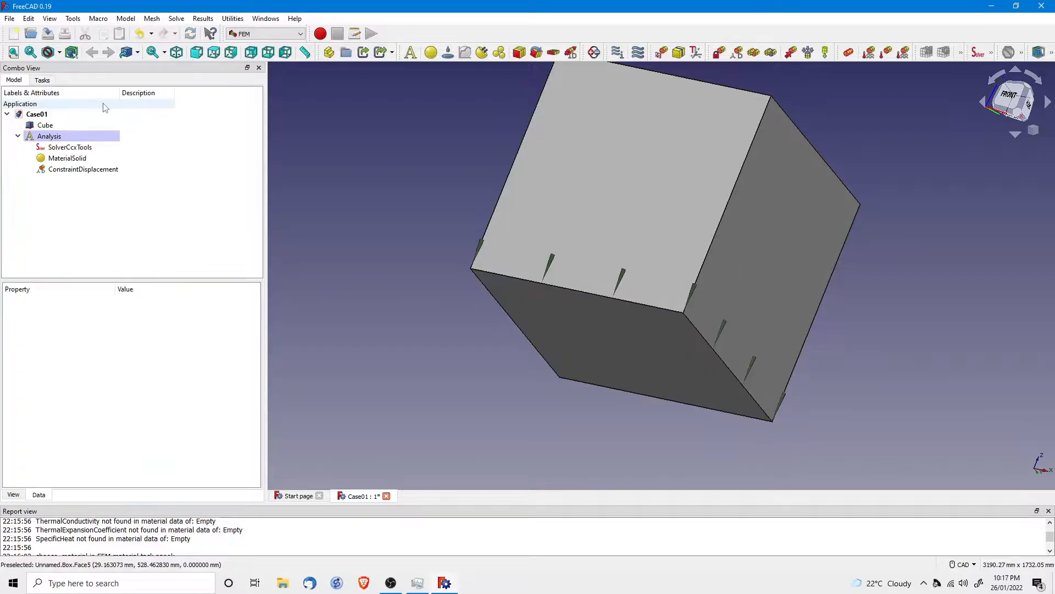
pyautogui.moveTo(448, 207); pyautogui.dragTo(664, 477, button='middle')
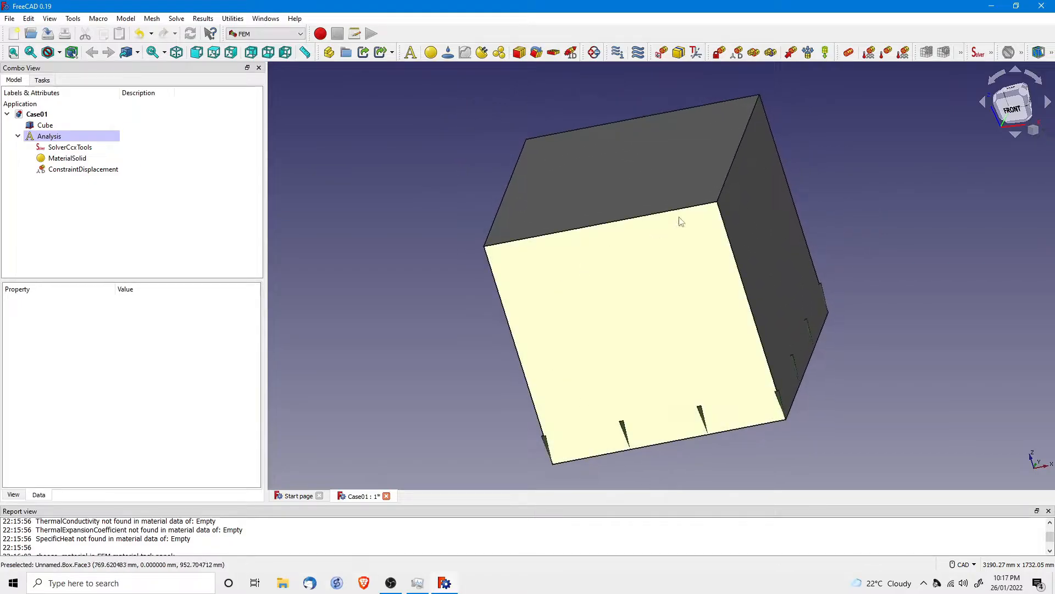
# Step: Add a pressure constraint on the cube's top face, directed into the cube, and edit its default pressure value
pyautogui.click(807, 52)
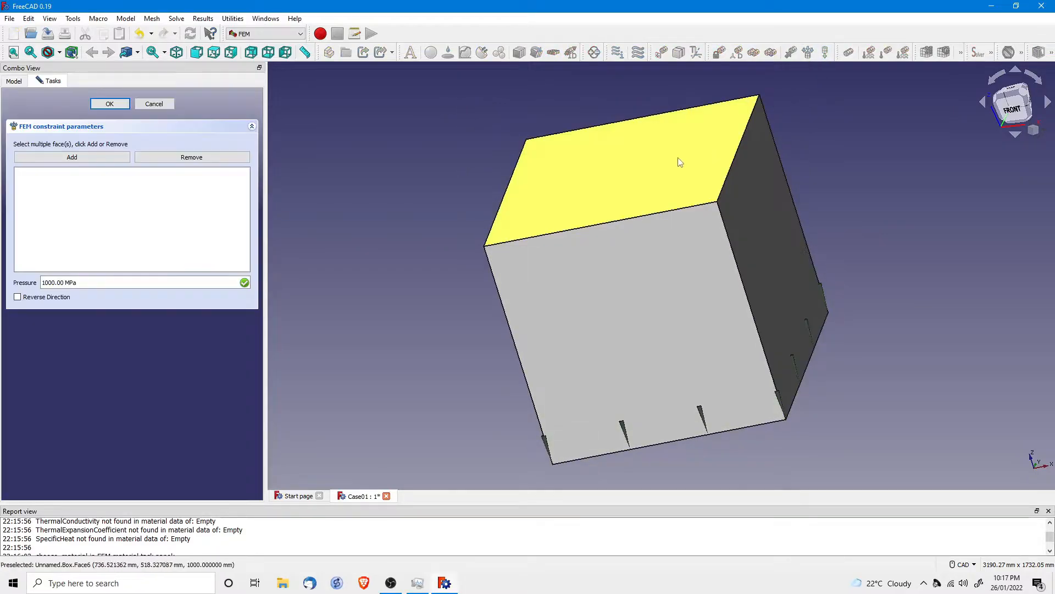
pyautogui.click(653, 170)
pyautogui.click(86, 157)
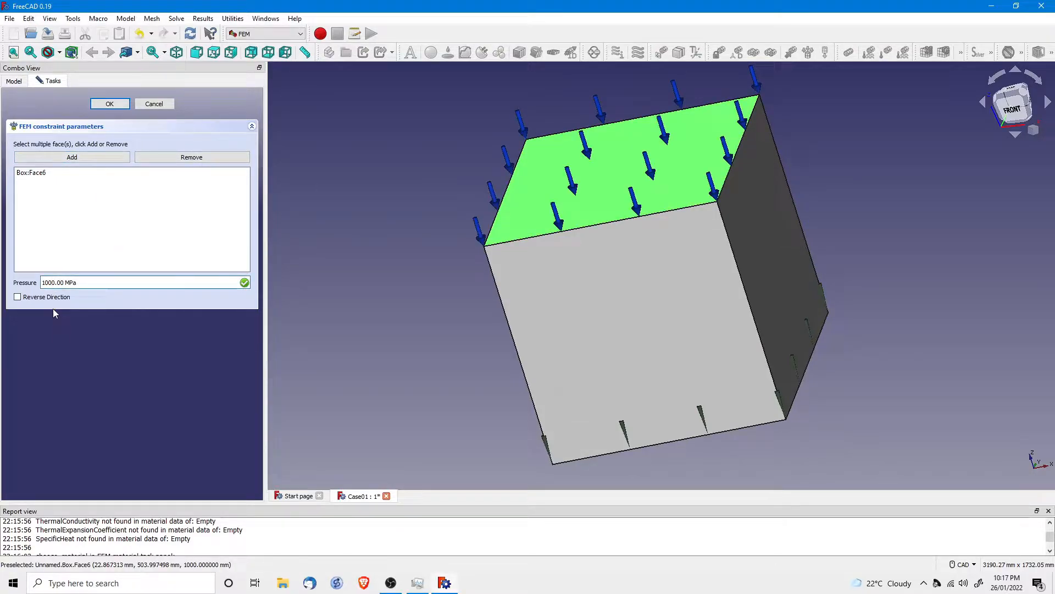
pyautogui.press('BackSpace')
pyautogui.click(110, 104)
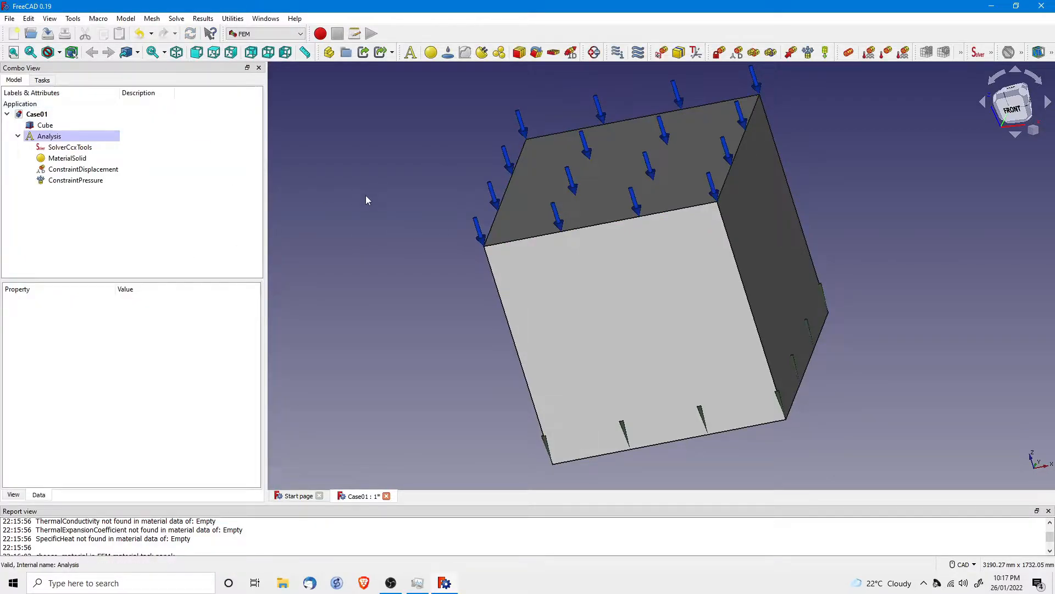
# Step: Generate a second-order Netgen tetrahedral mesh of the cube with a maximum element size of 100 and moderate fineness
pyautogui.click(45, 126)
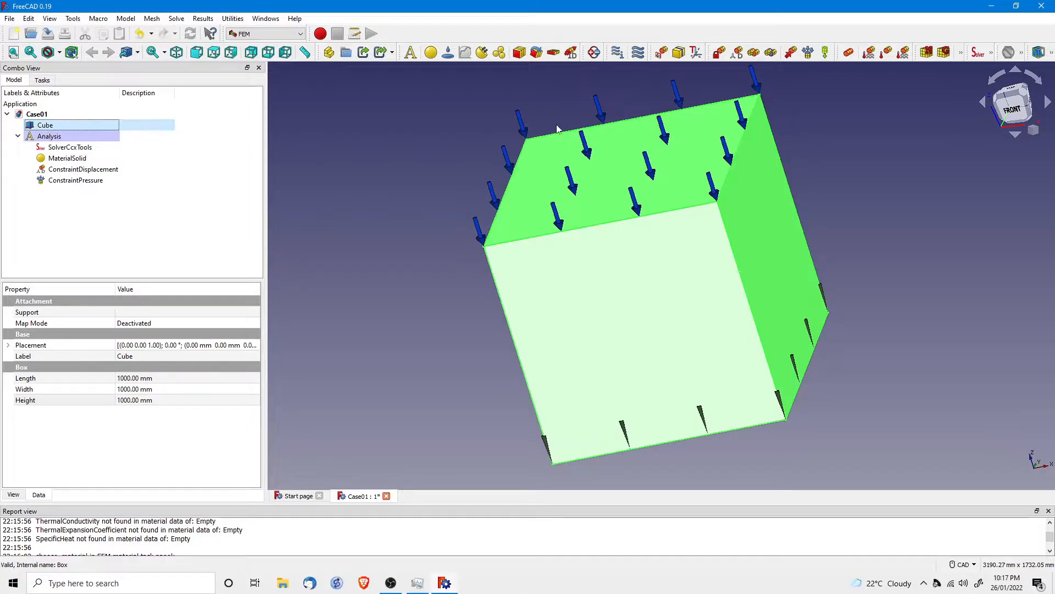
pyautogui.click(926, 52)
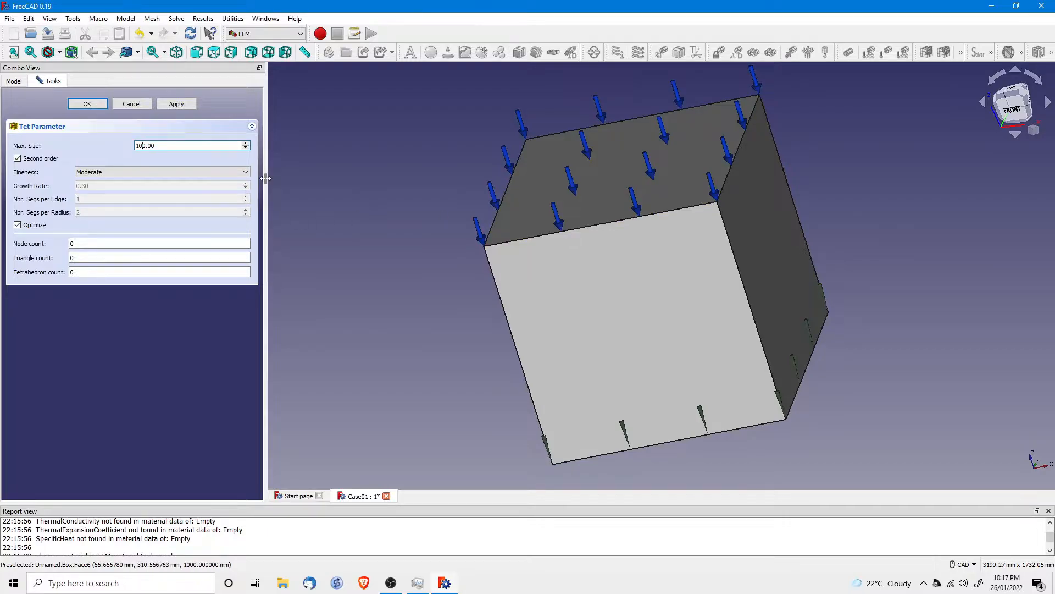
pyautogui.click(177, 105)
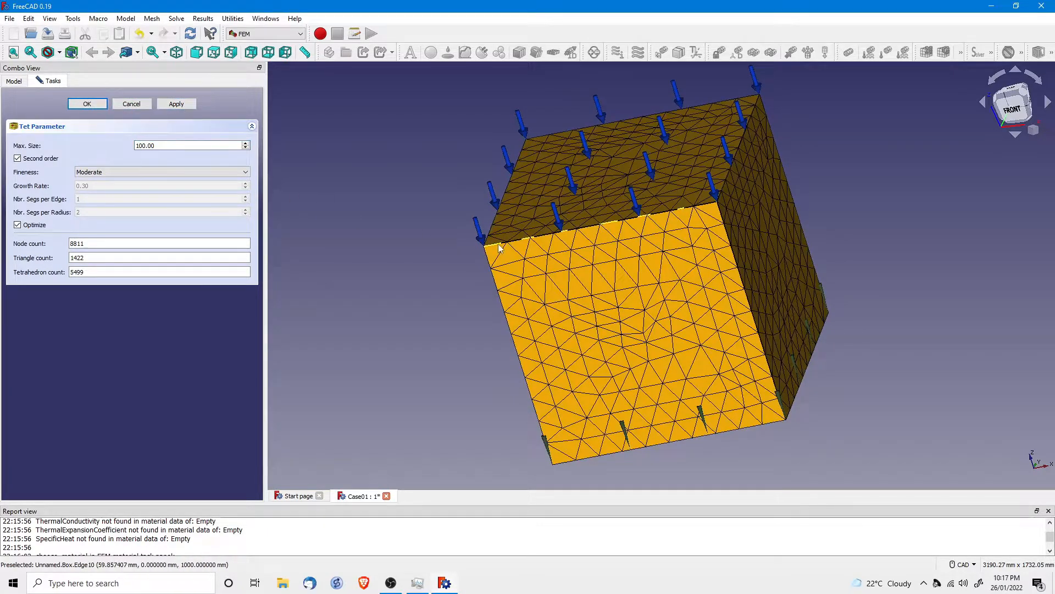
pyautogui.click(87, 104)
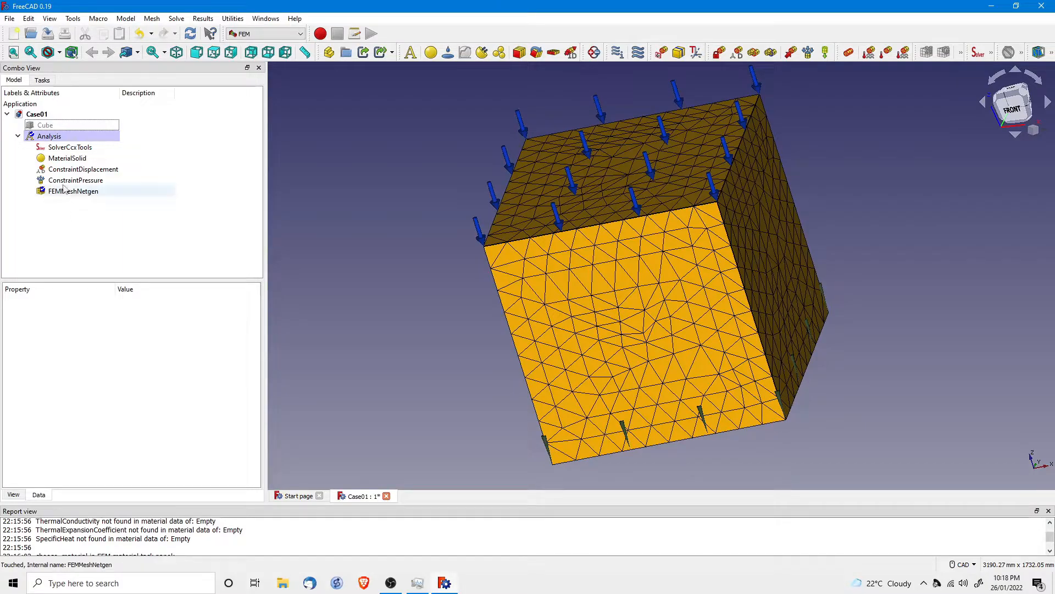
# Step: Write the CalculiX input file for a static analysis and run the solver
pyautogui.doubleClick(68, 147)
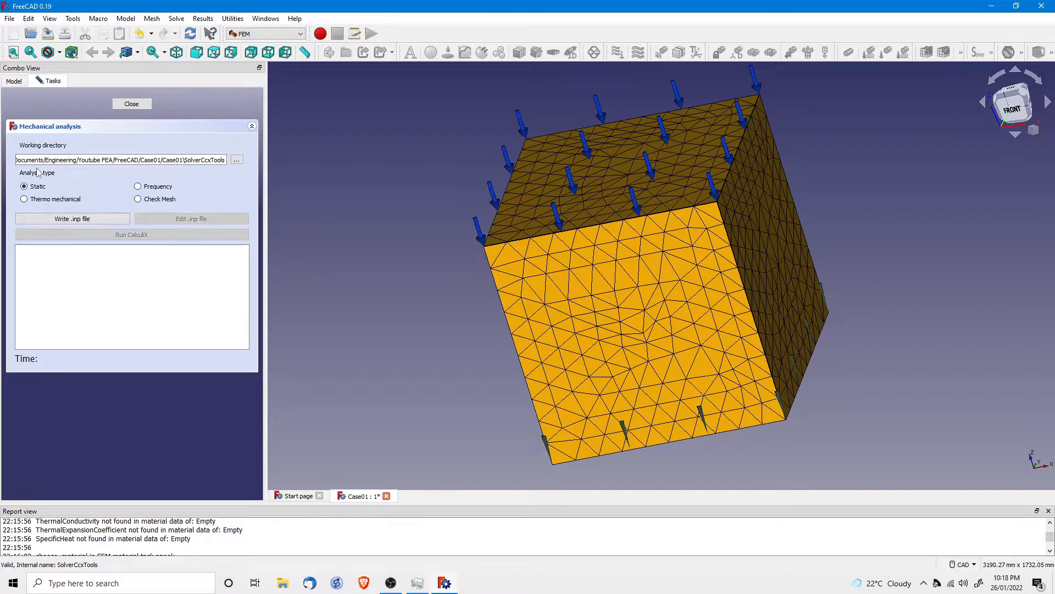
pyautogui.click(71, 220)
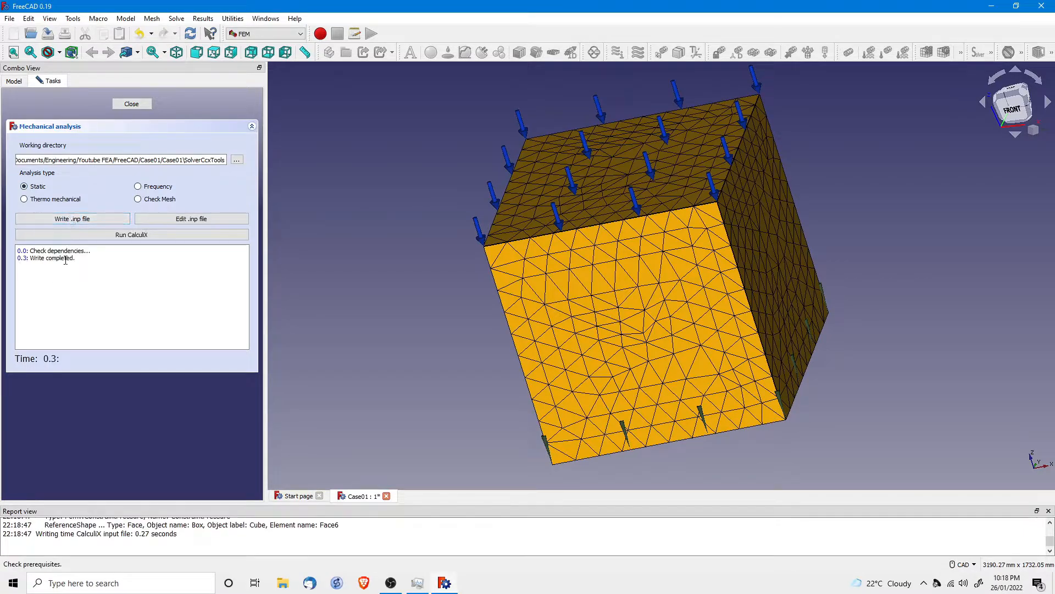
pyautogui.click(131, 236)
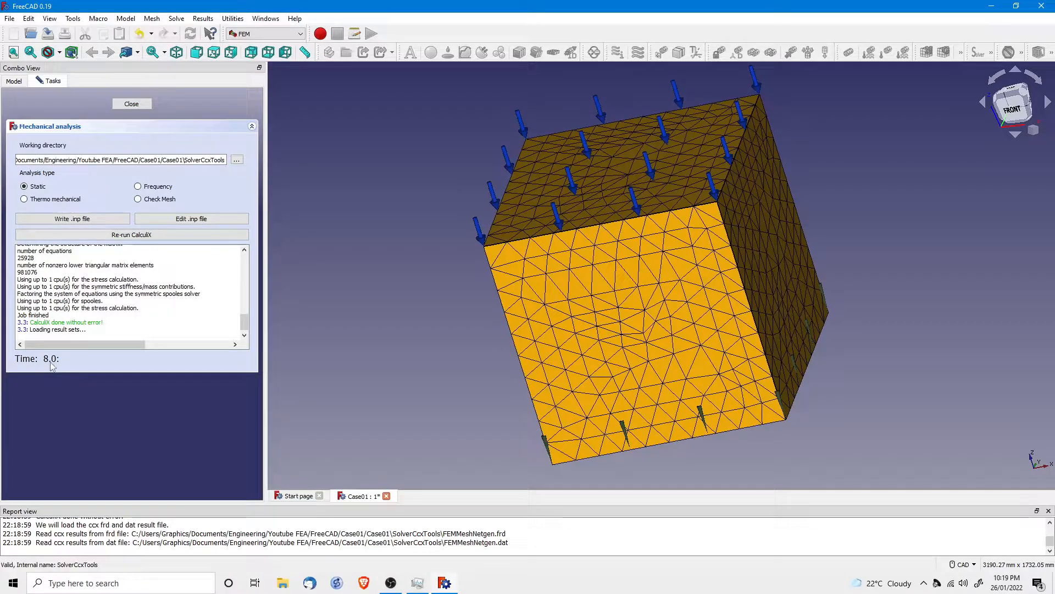
pyautogui.click(131, 105)
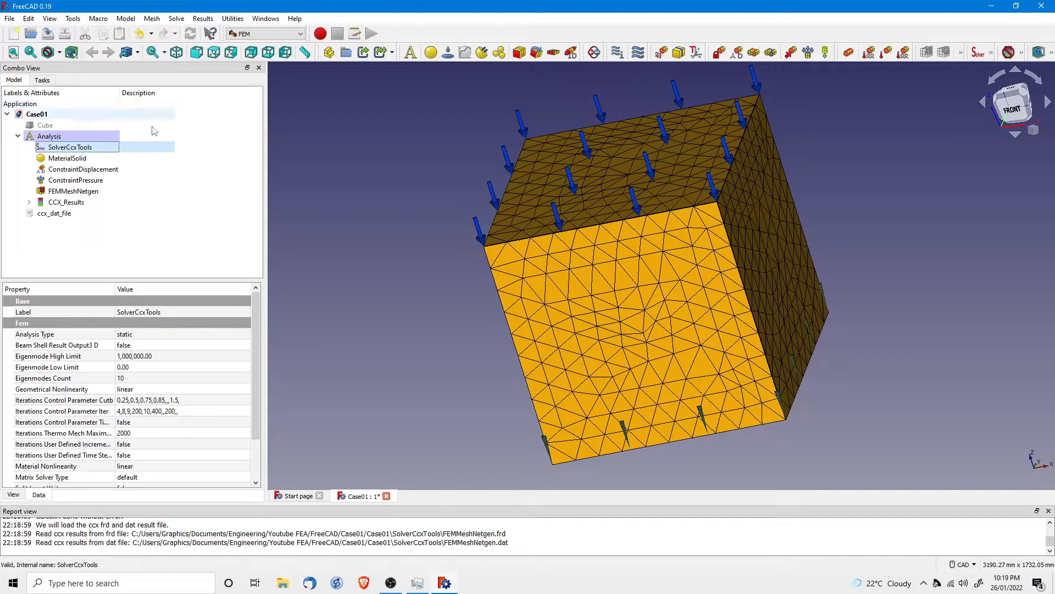
# Step: Open the CCX results, plot the displacement magnitude, and inspect the cube from several angles
pyautogui.doubleClick(64, 202)
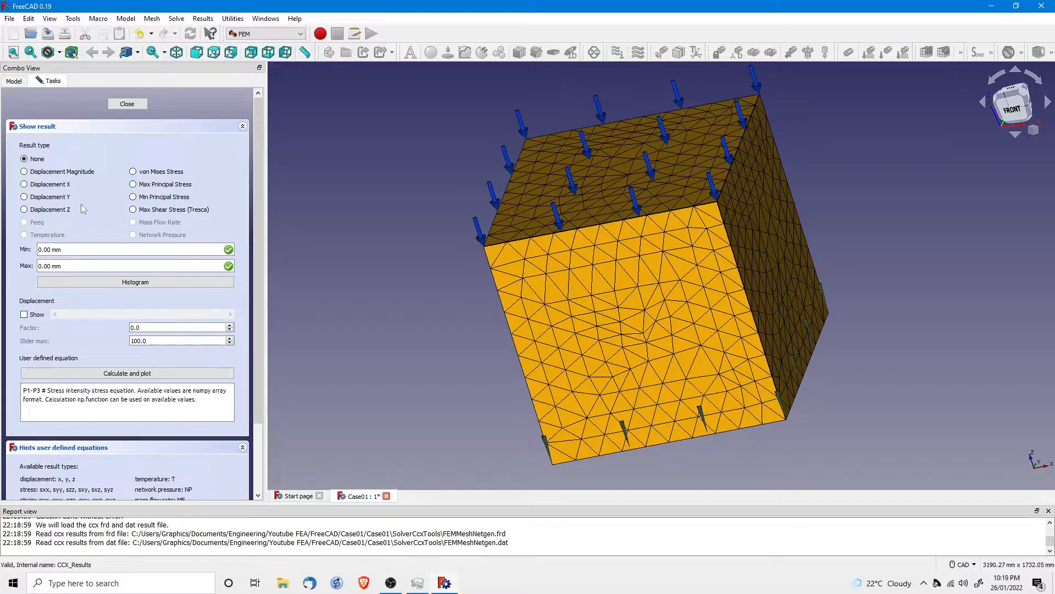
pyautogui.click(24, 172)
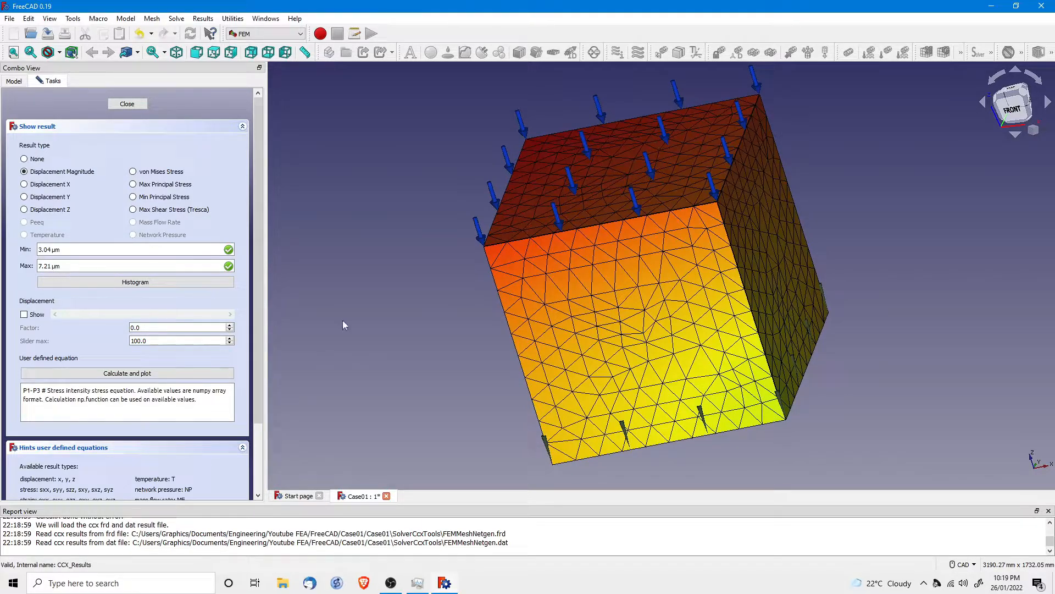
pyautogui.moveTo(486, 383); pyautogui.dragTo(488, 323, button='middle')
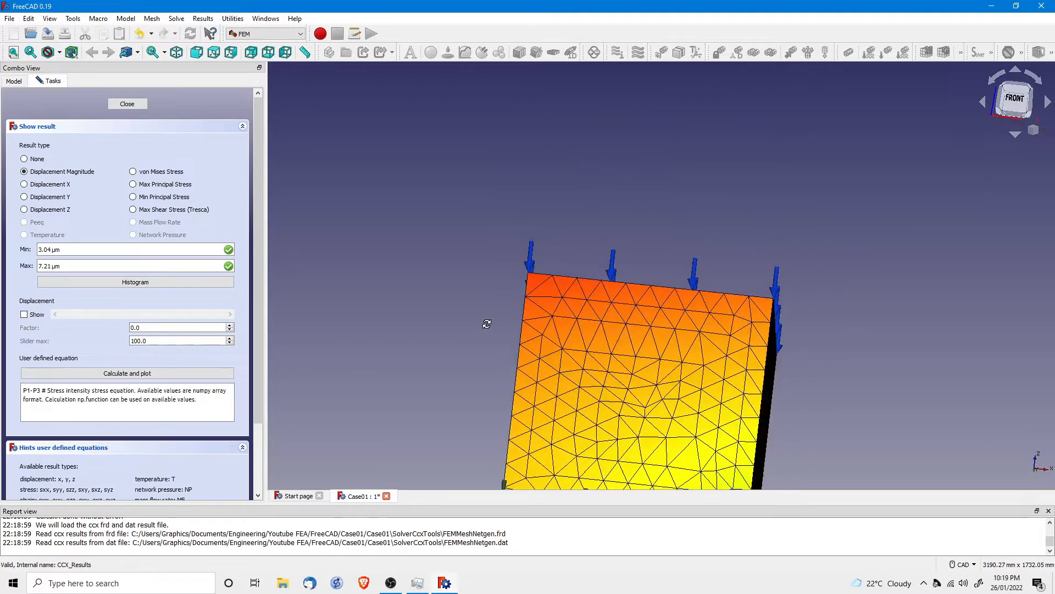
pyautogui.moveTo(616, 401); pyautogui.dragTo(612, 247, button='middle')
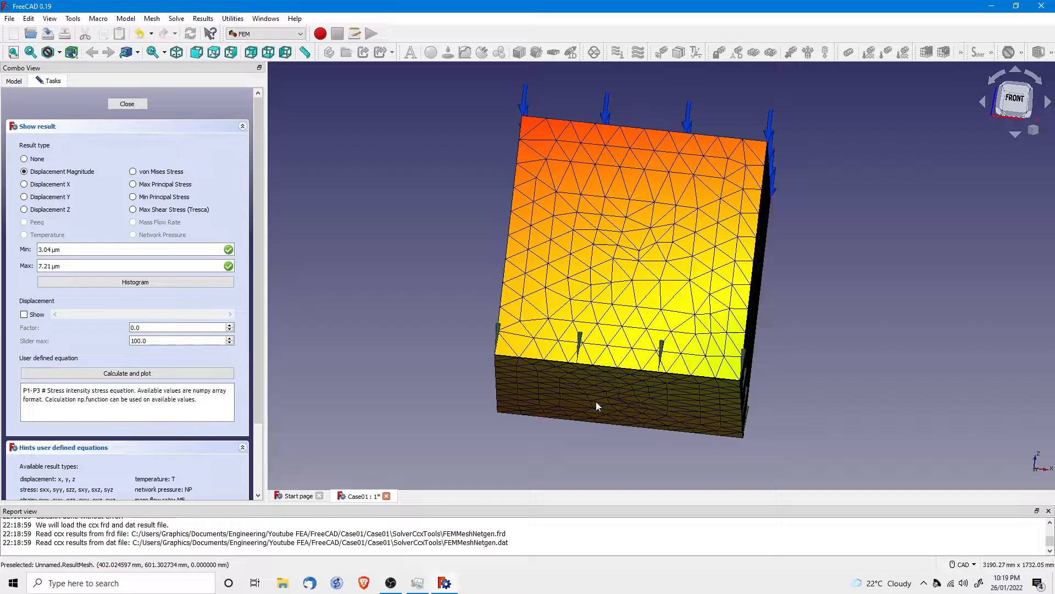
pyautogui.moveTo(509, 296); pyautogui.dragTo(602, 376, button='middle')
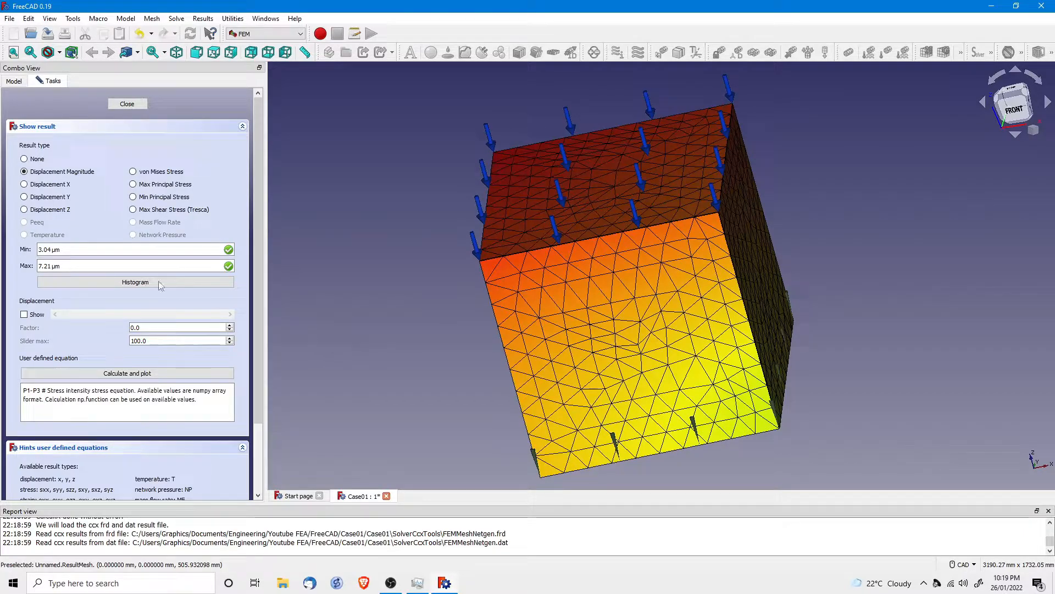
# Step: Plot Displacement Z with the deformed shape shown and a slider maximum of 100000, and check the scaled deformation in front and top views
pyautogui.click(24, 210)
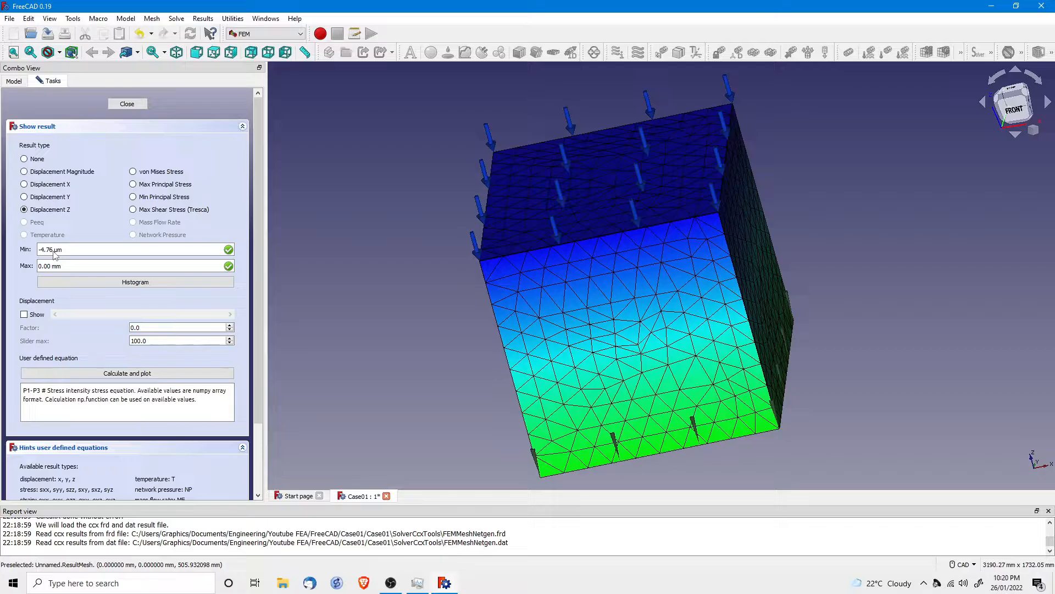
pyautogui.click(24, 315)
pyautogui.moveTo(66, 315)
pyautogui.mouseDown()
pyautogui.moveTo(215, 324)
pyautogui.moveTo(61, 329)
pyautogui.mouseUp()
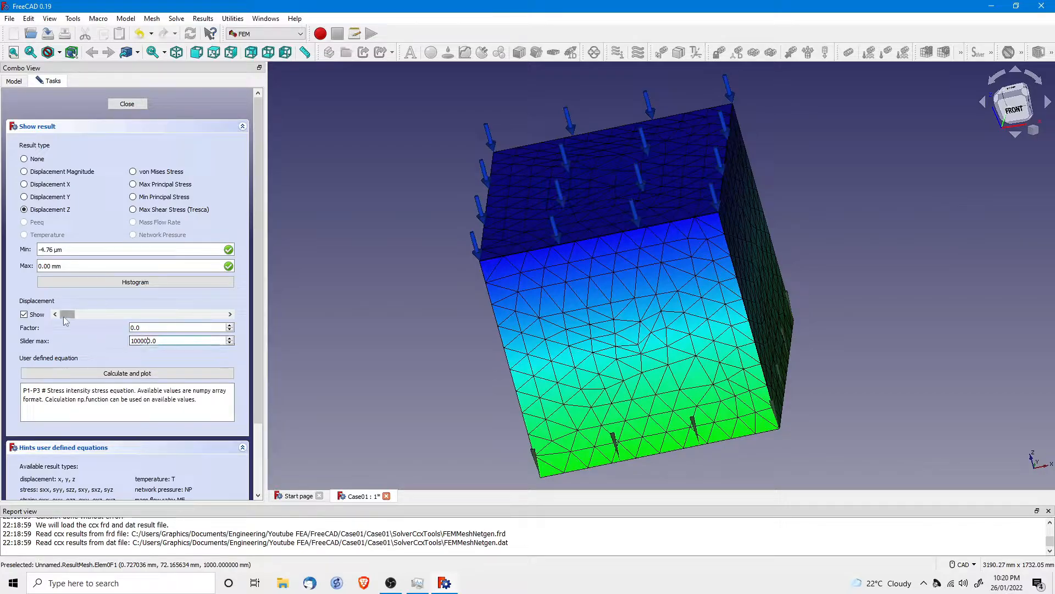
pyautogui.moveTo(63, 317)
pyautogui.mouseDown()
pyautogui.moveTo(236, 318)
pyautogui.moveTo(54, 318)
pyautogui.moveTo(224, 323)
pyautogui.moveTo(53, 319)
pyautogui.moveTo(207, 318)
pyautogui.moveTo(141, 332)
pyautogui.moveTo(51, 328)
pyautogui.mouseUp()
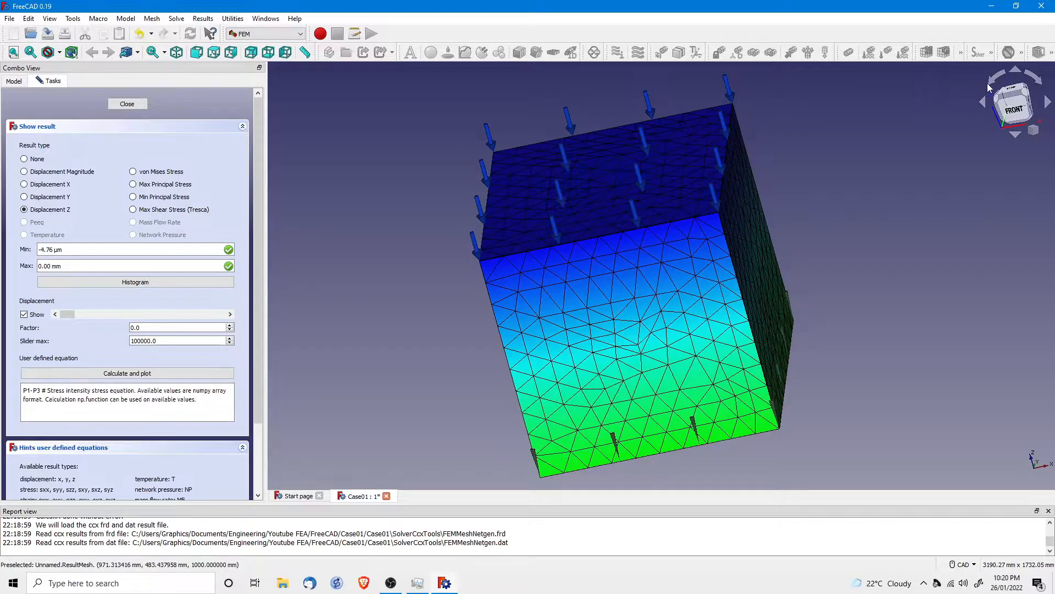
pyautogui.click(1016, 114)
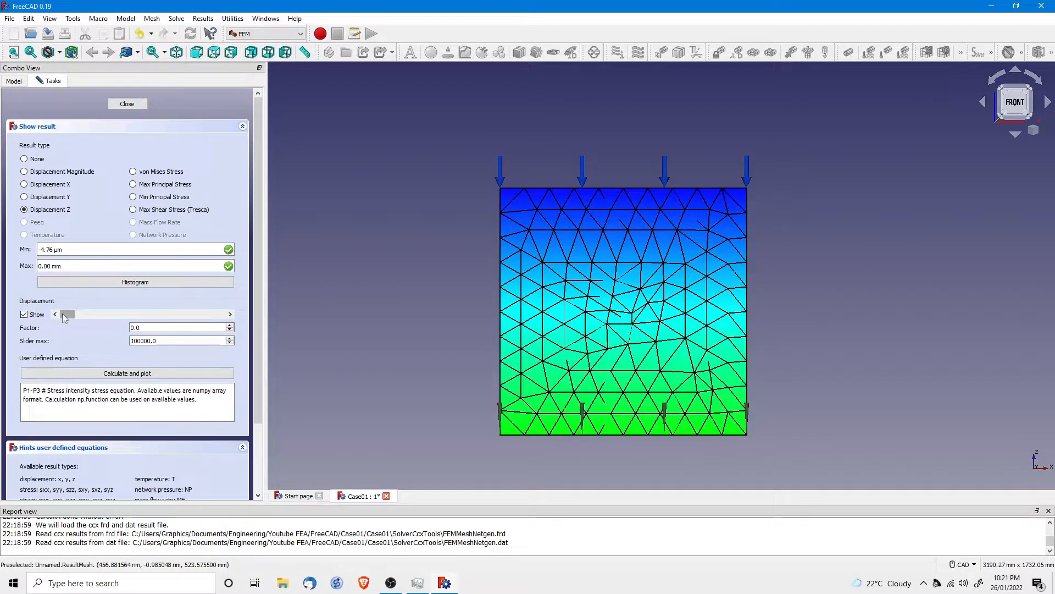
pyautogui.moveTo(68, 314)
pyautogui.mouseDown()
pyautogui.moveTo(244, 311)
pyautogui.moveTo(67, 313)
pyautogui.mouseUp()
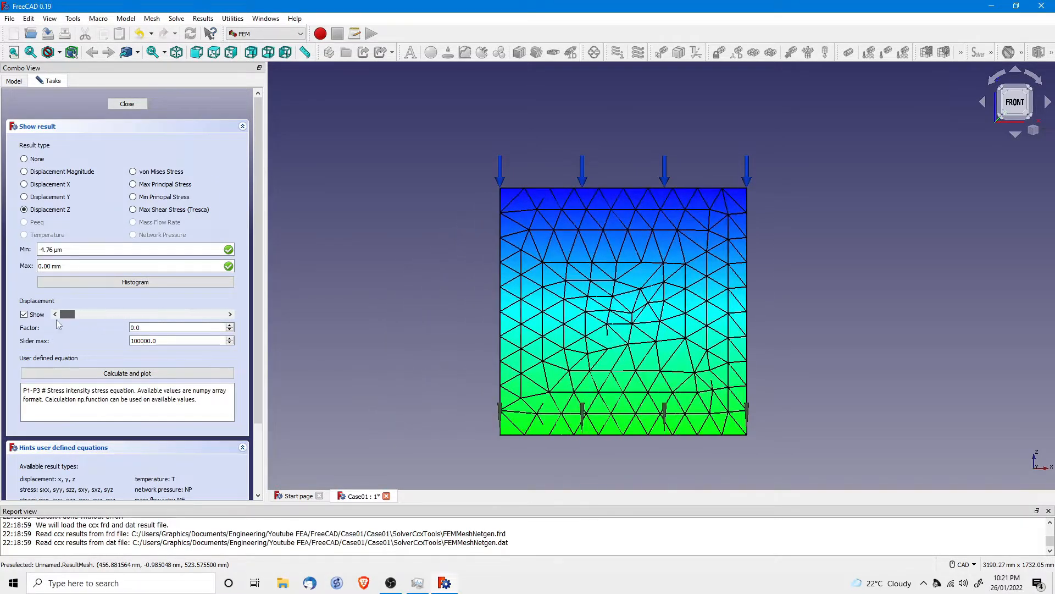
pyautogui.click(1011, 86)
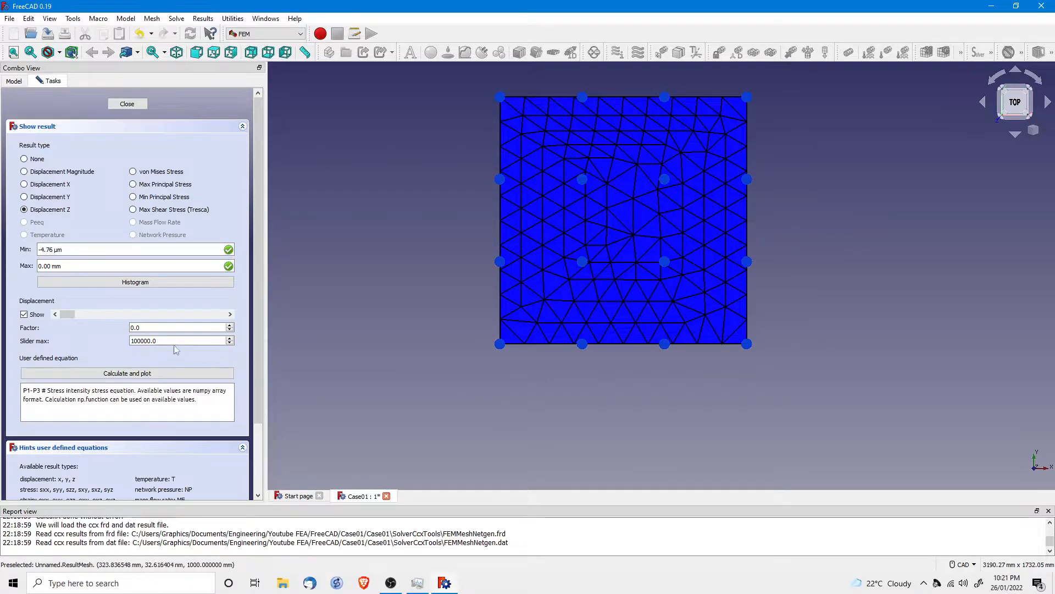
pyautogui.moveTo(67, 315)
pyautogui.mouseDown()
pyautogui.moveTo(284, 327)
pyautogui.moveTo(58, 328)
pyautogui.mouseUp()
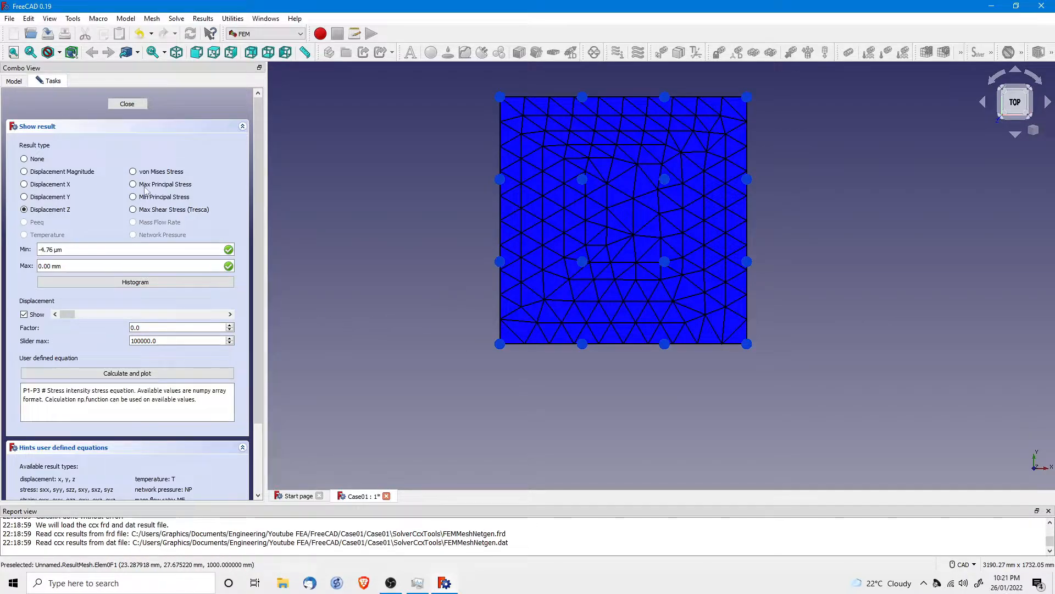
# Step: Inspect the von Mises stress and the scaled Displacement Z plots in a corner view, and close the results
pyautogui.click(132, 172)
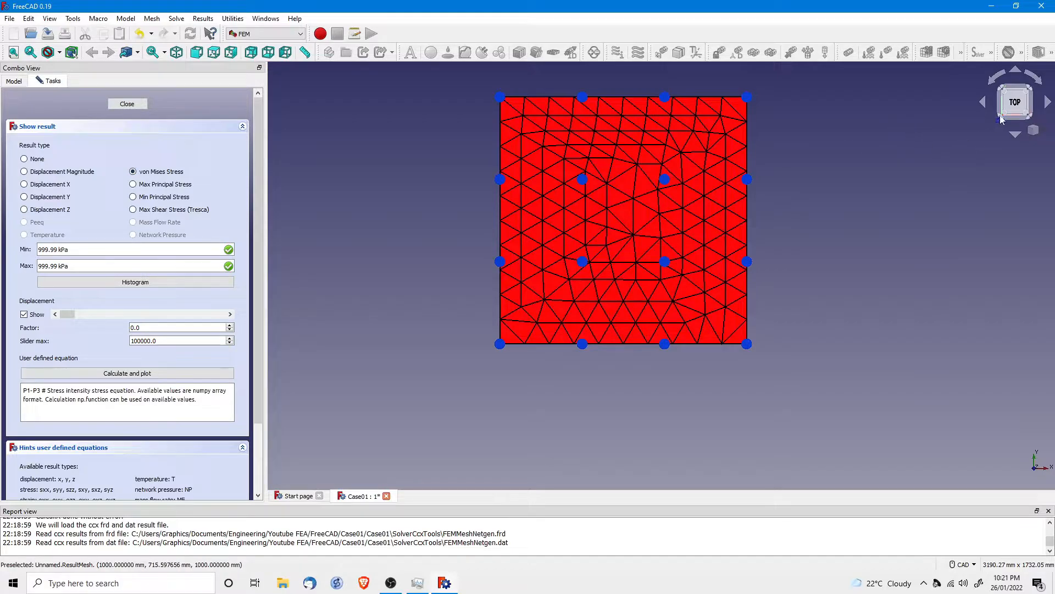
pyautogui.click(1000, 117)
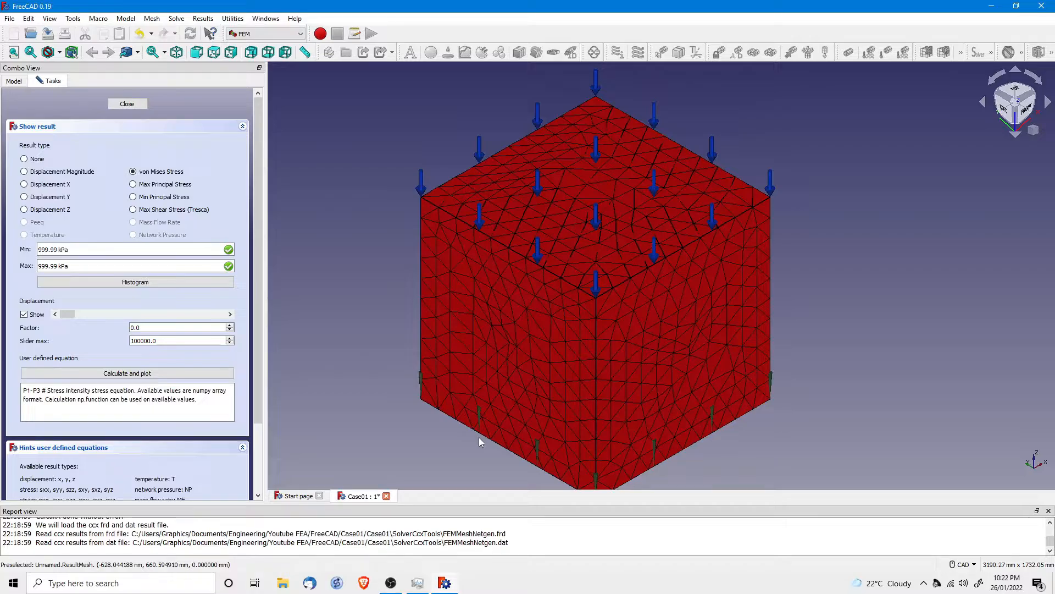
pyautogui.click(24, 210)
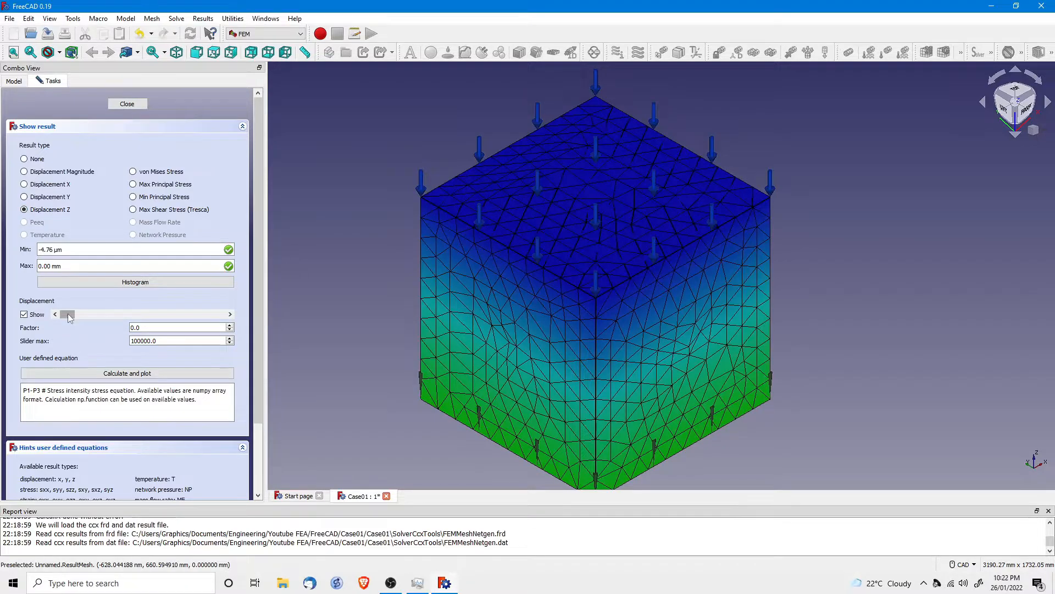
pyautogui.moveTo(67, 313); pyautogui.dragTo(45, 318)
pyautogui.click(127, 104)
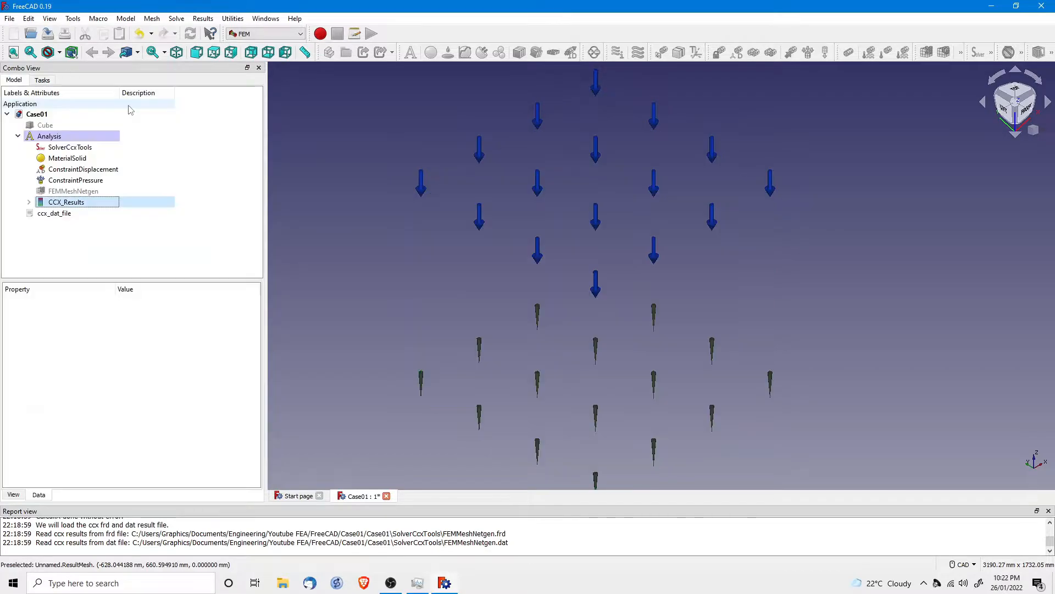
# Step: Make the original cube visible again and bring its lower front edges into view
pyautogui.click(43, 126)
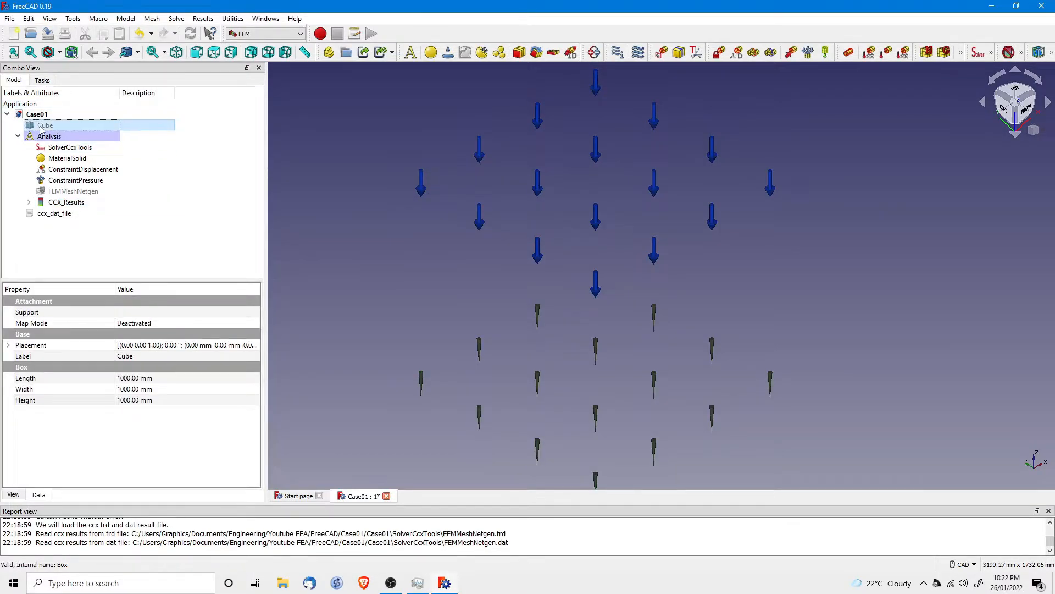
pyautogui.press('space')
pyautogui.click(338, 209)
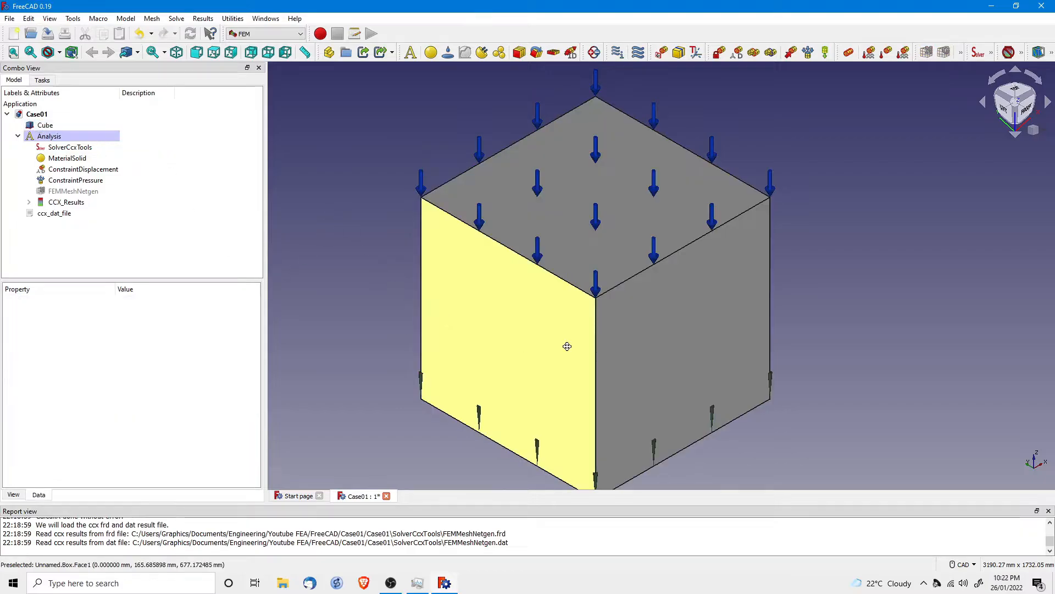
pyautogui.moveTo(567, 346); pyautogui.dragTo(545, 328, button='middle')
pyautogui.moveTo(606, 400); pyautogui.dragTo(469, 367, button='middle')
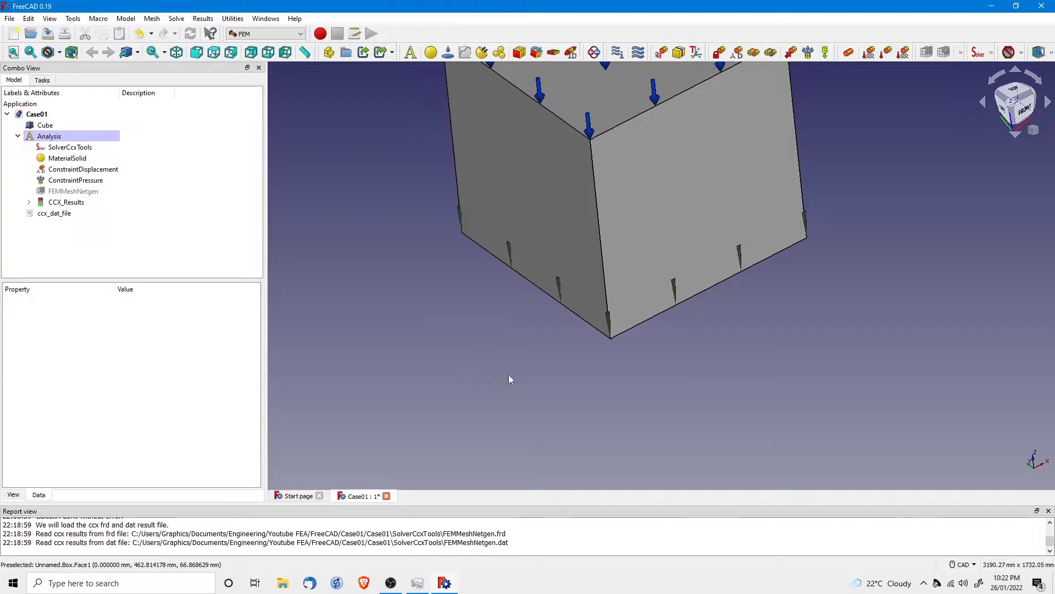
pyautogui.moveTo(667, 349); pyautogui.dragTo(674, 414, button='middle')
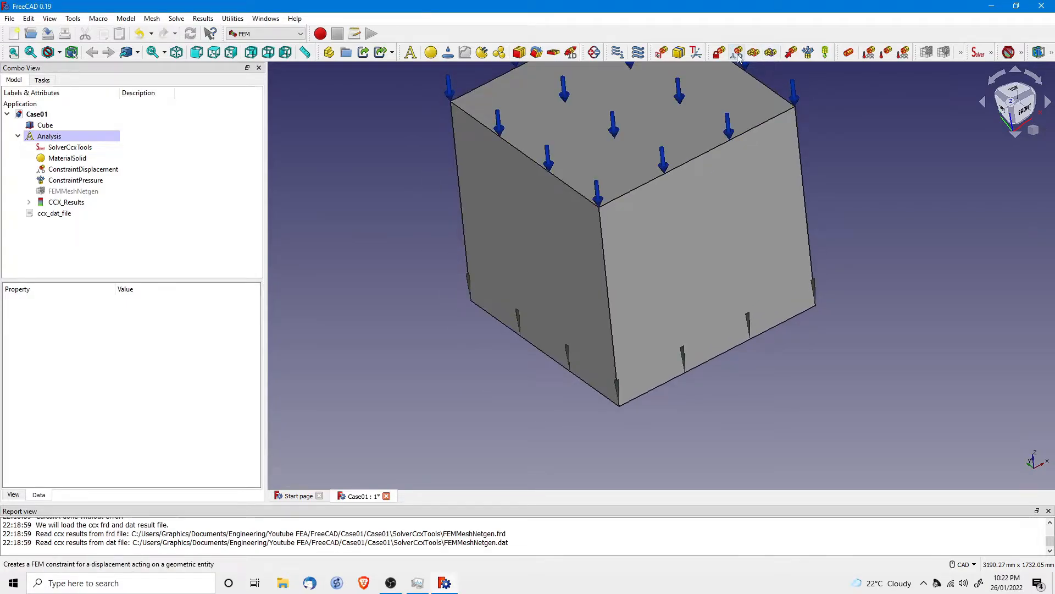
# Step: Add a displacement constraint on the cube's bottom front edge with displacement y fixed and x and z left free
pyautogui.click(738, 53)
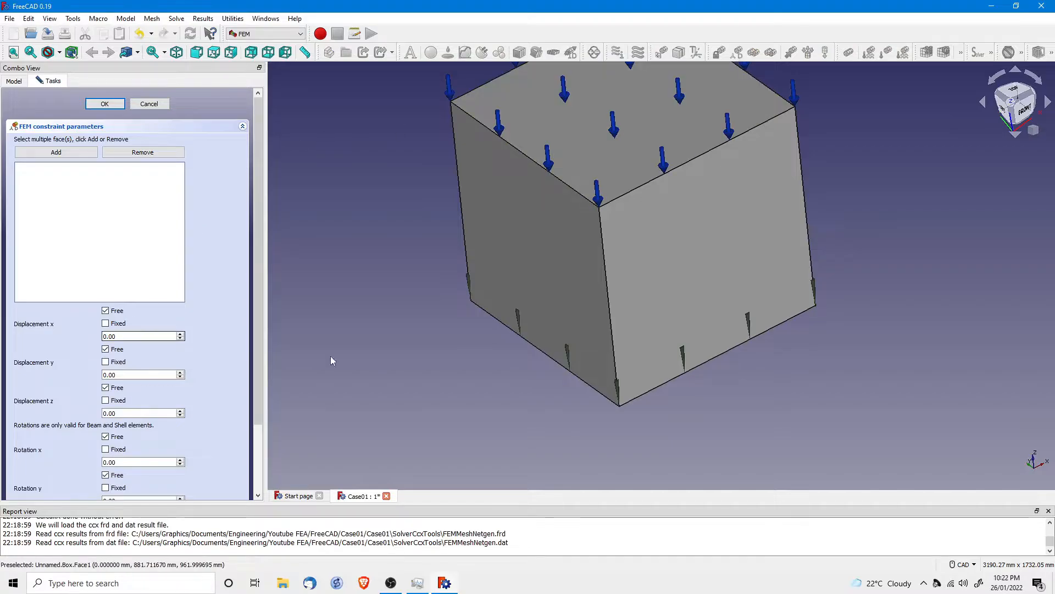
pyautogui.click(665, 383)
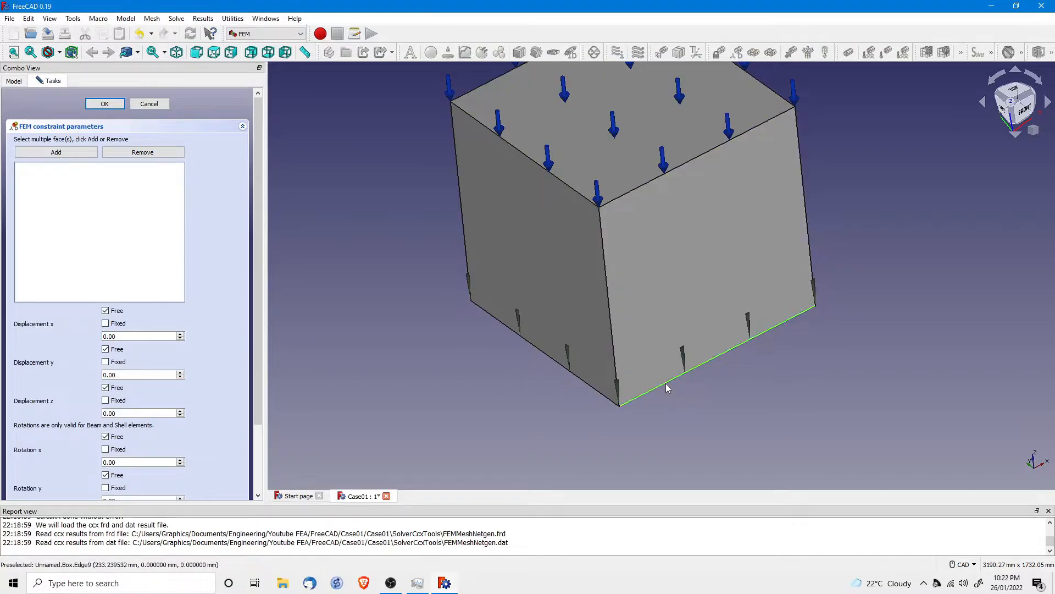
pyautogui.click(105, 362)
pyautogui.click(74, 154)
pyautogui.click(104, 103)
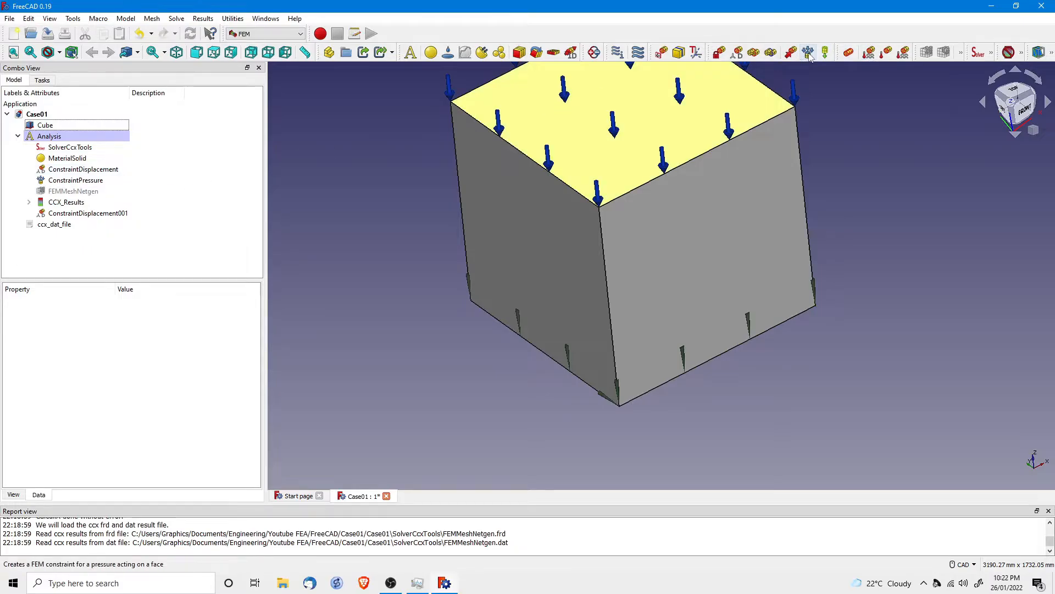
# Step: Add a displacement constraint on the bottom edge of the cube's side face with displacement x fixed and y and z left free
pyautogui.click(737, 52)
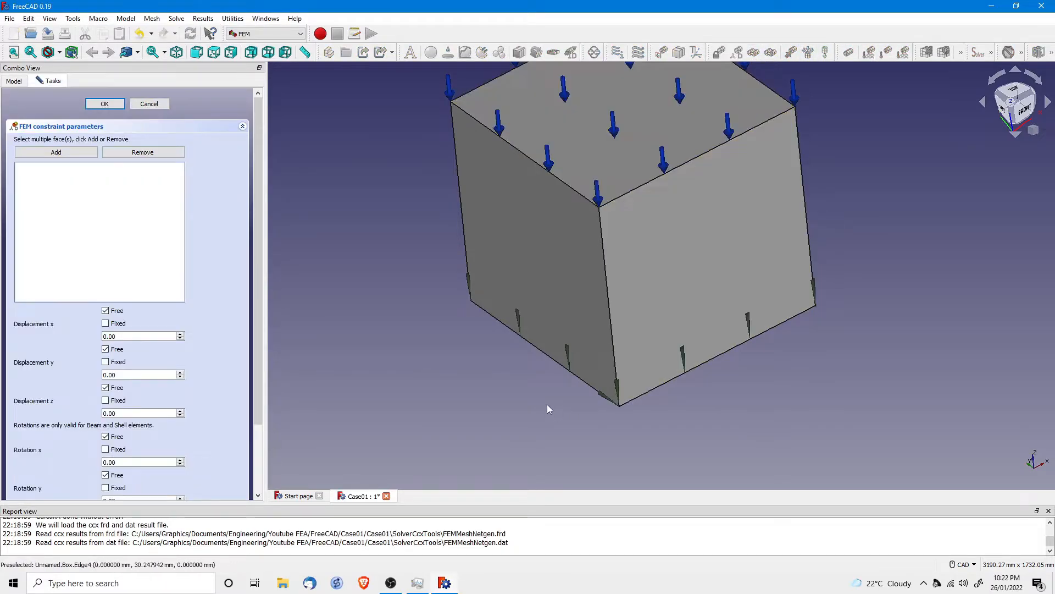
pyautogui.click(553, 365)
pyautogui.click(56, 152)
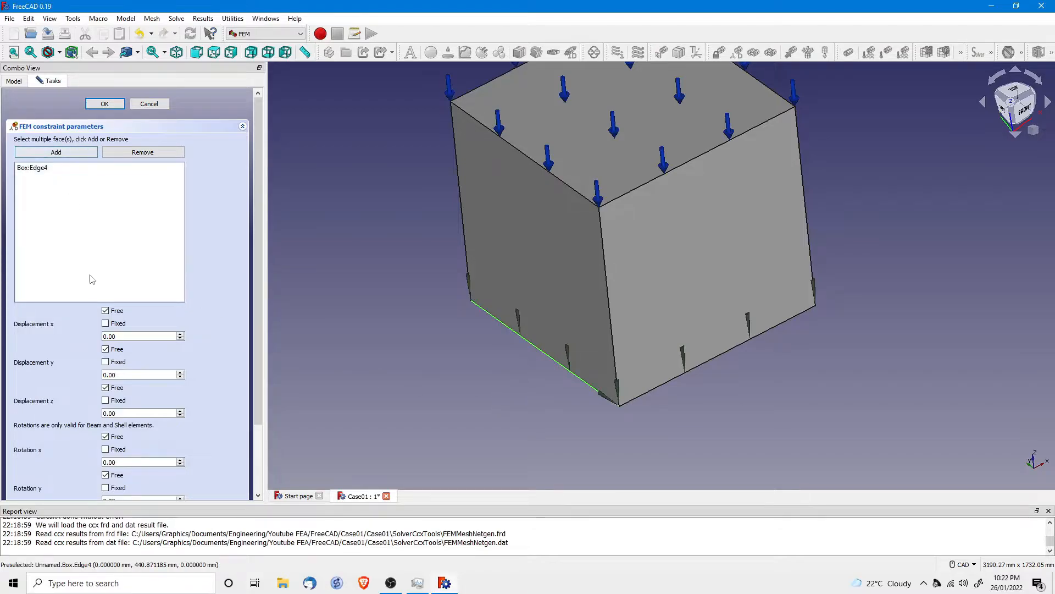
pyautogui.click(107, 324)
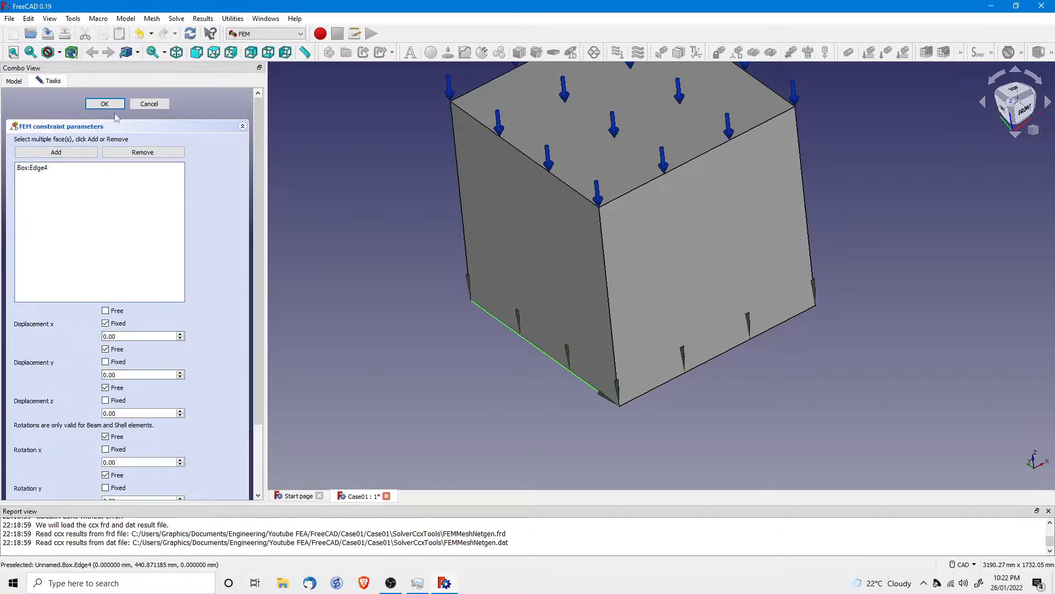
pyautogui.click(104, 105)
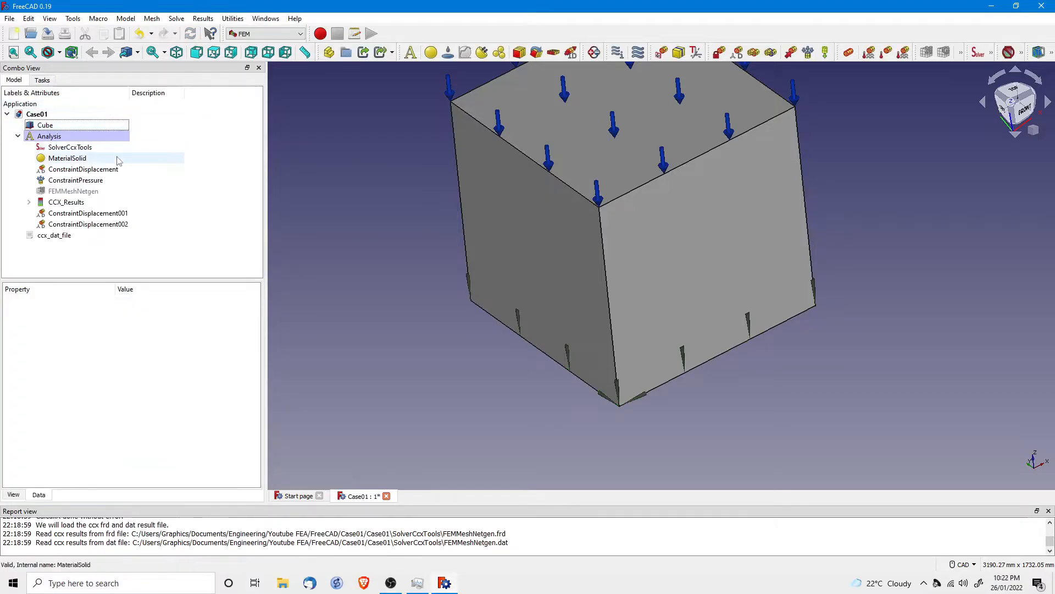
# Step: Write the solver input file for the static analysis with the edge constraints, run CalculiX, and close the solver settings
pyautogui.doubleClick(63, 148)
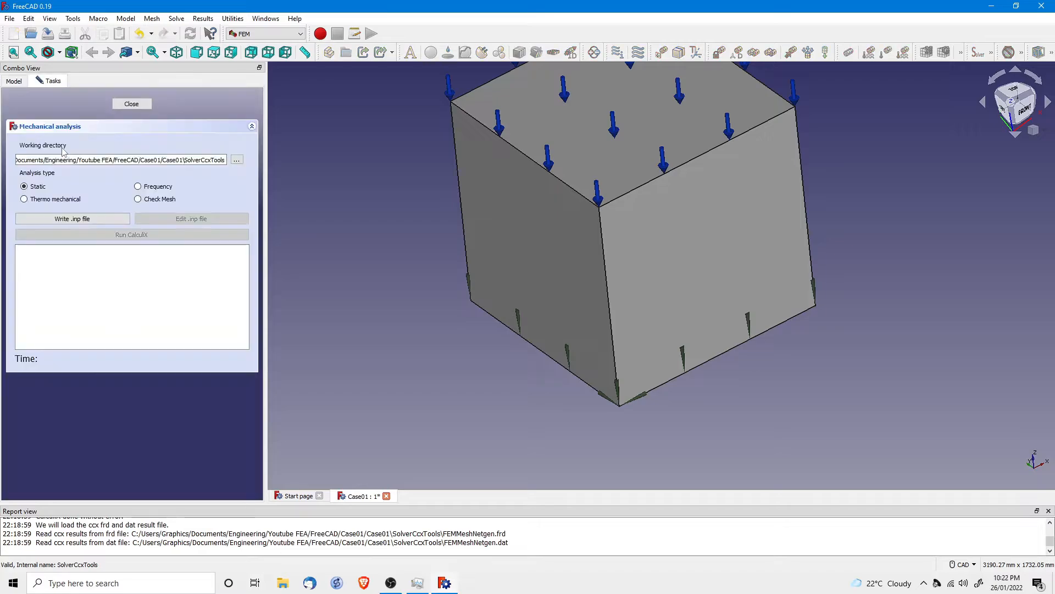
pyautogui.click(71, 219)
pyautogui.click(116, 235)
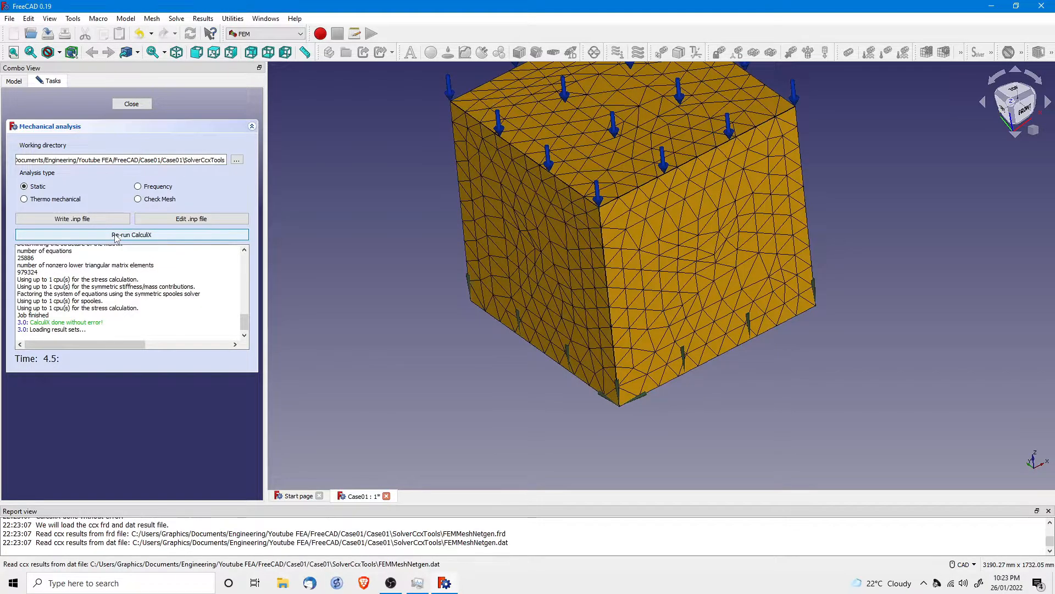
pyautogui.click(131, 105)
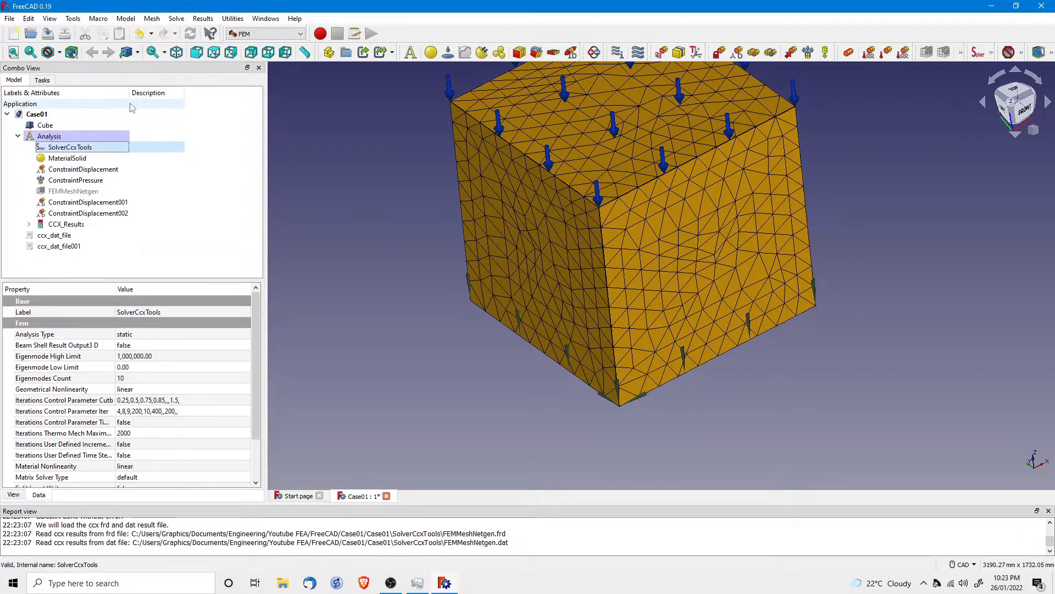
# Step: Review Displacement Z and Displacement Magnitude in the new results, with the deformation scaled by 100000 in the front view
pyautogui.doubleClick(60, 224)
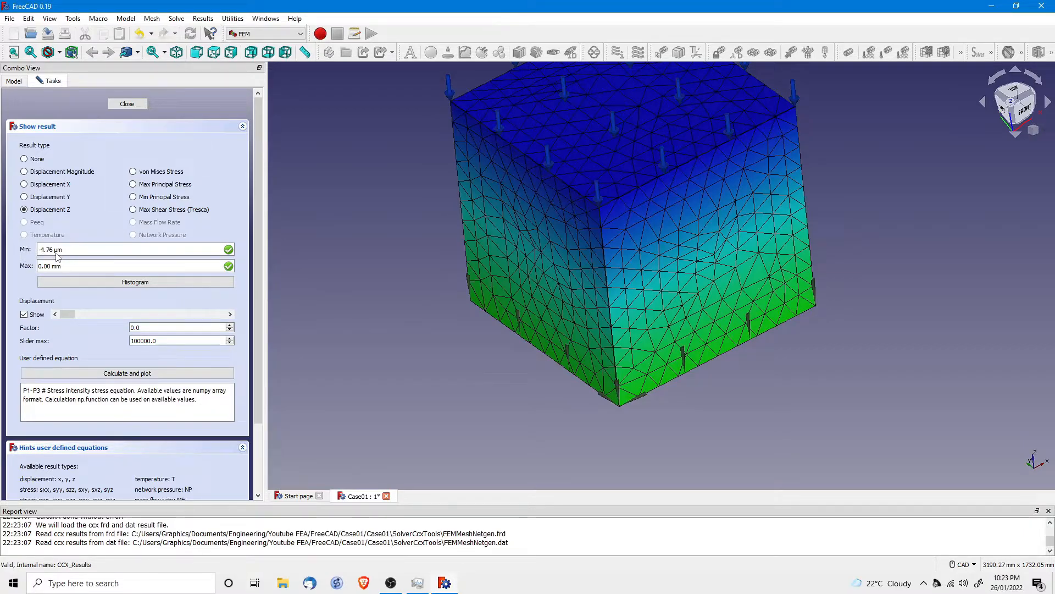
pyautogui.click(24, 172)
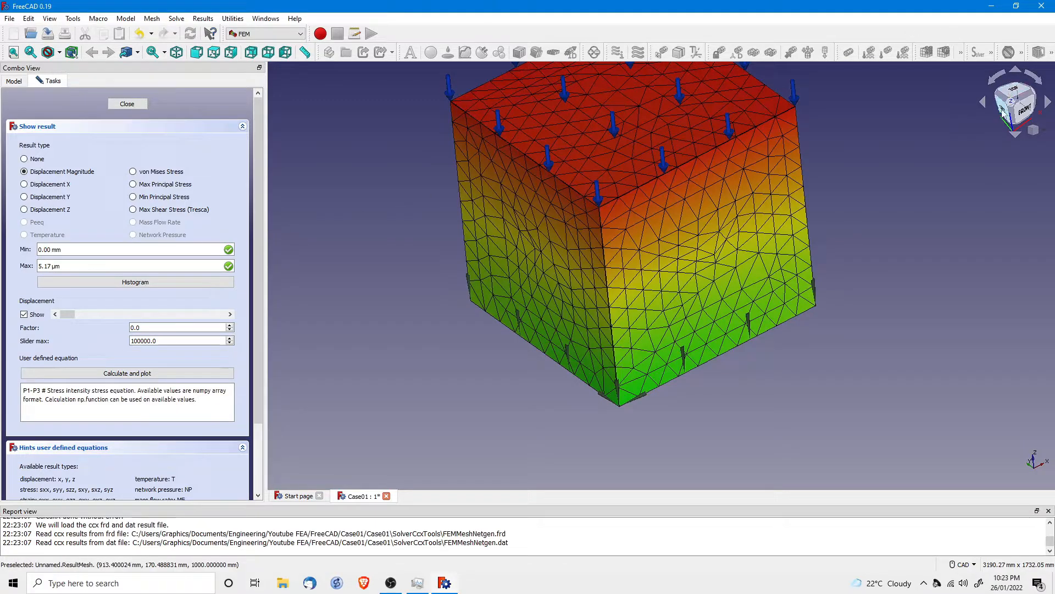
pyautogui.click(1024, 110)
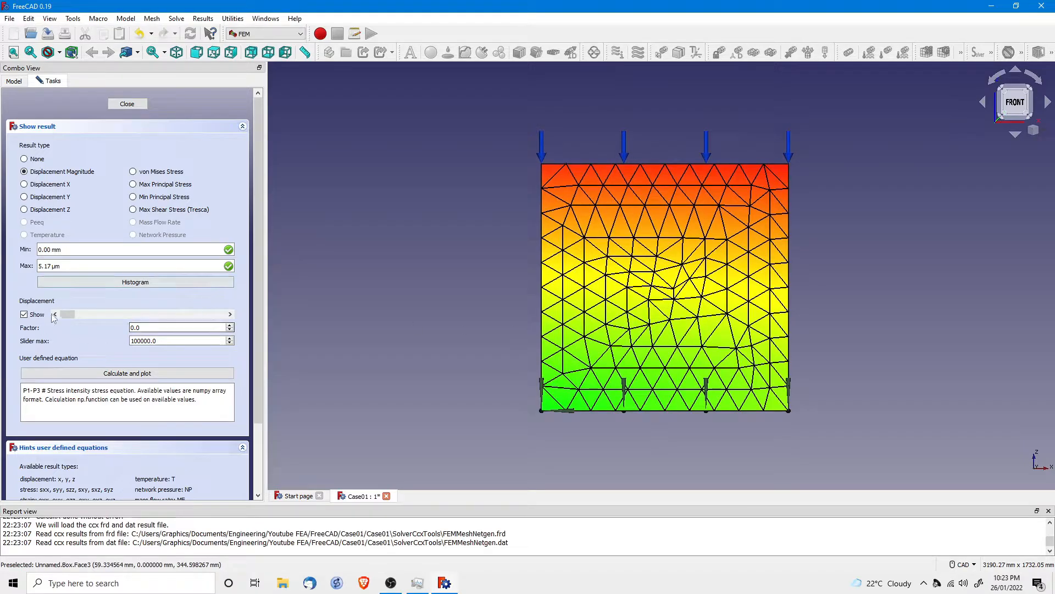
pyautogui.moveTo(67, 314); pyautogui.dragTo(219, 315)
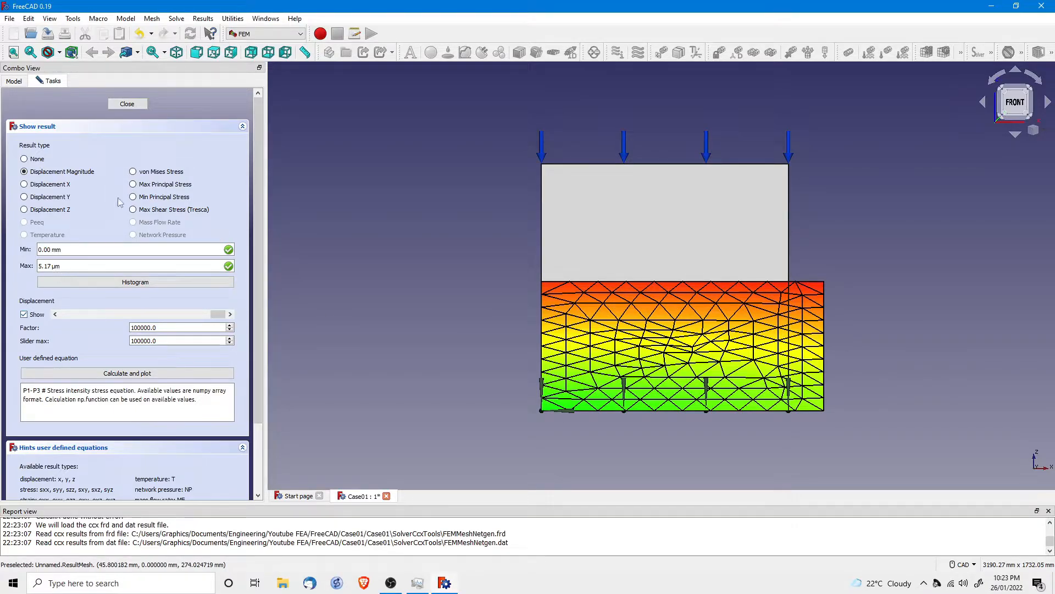
# Step: Plot the von Mises stress with the displacement factor at 0, inspect the cube at an angle, and close the results
pyautogui.click(133, 171)
pyautogui.moveTo(217, 313); pyautogui.dragTo(56, 325)
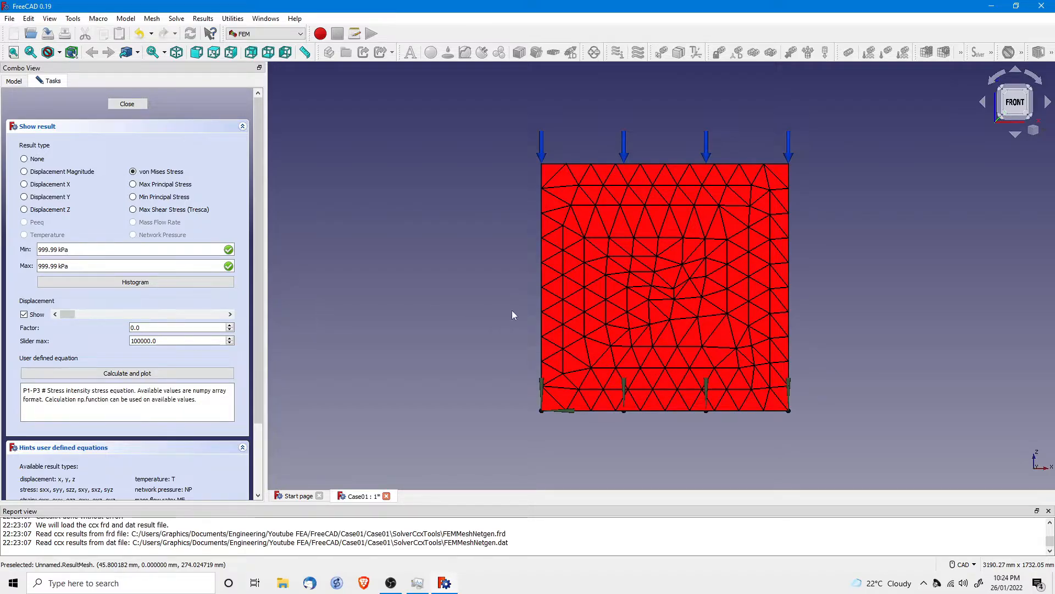
pyautogui.moveTo(615, 309); pyautogui.dragTo(683, 331, button='middle')
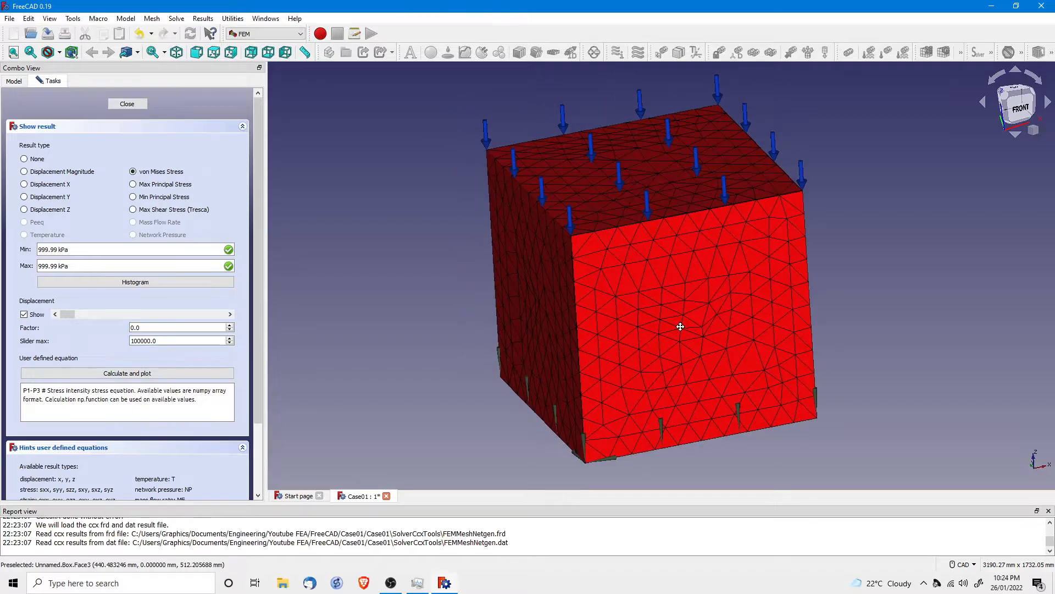
pyautogui.click(127, 104)
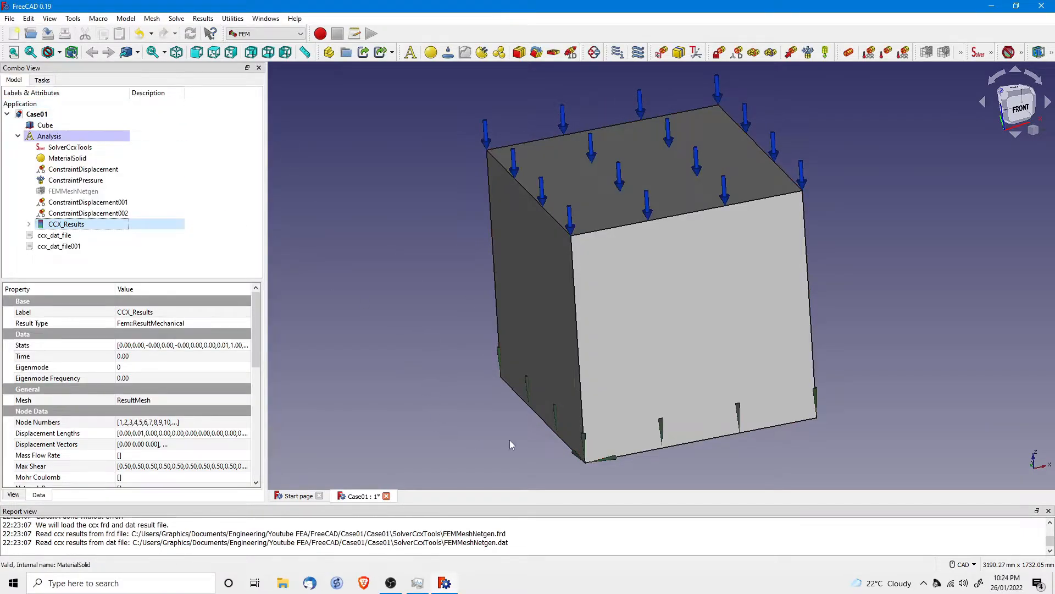
# Step: Delete all three displacement constraints from the analysis: ConstraintDisplacement, ConstraintDisplacement001 and ConstraintDisplacement002
pyautogui.moveTo(622, 388); pyautogui.dragTo(627, 319, button='middle')
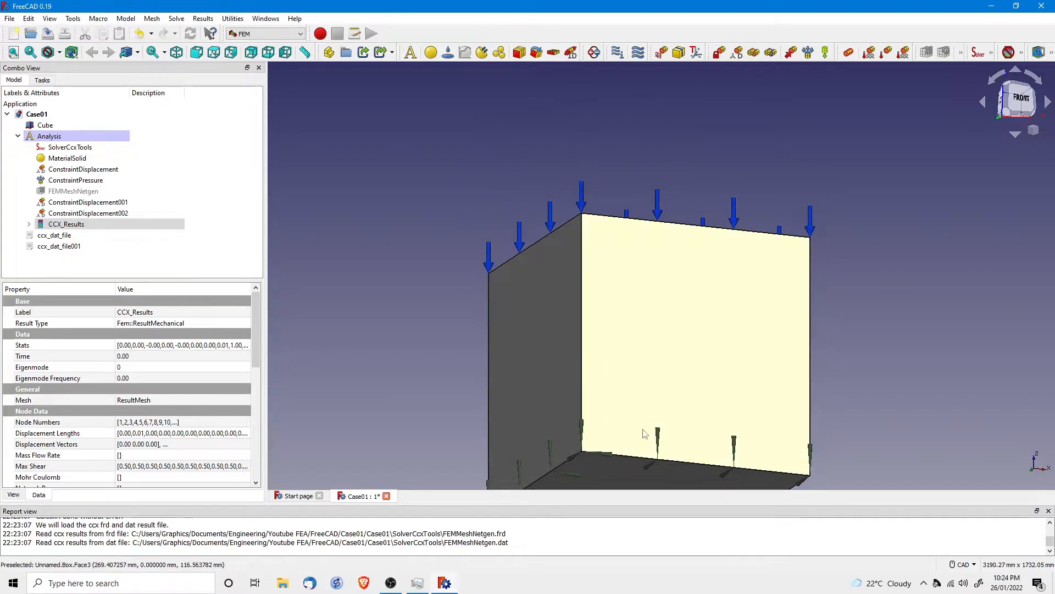
pyautogui.moveTo(644, 434); pyautogui.dragTo(649, 298, button='middle')
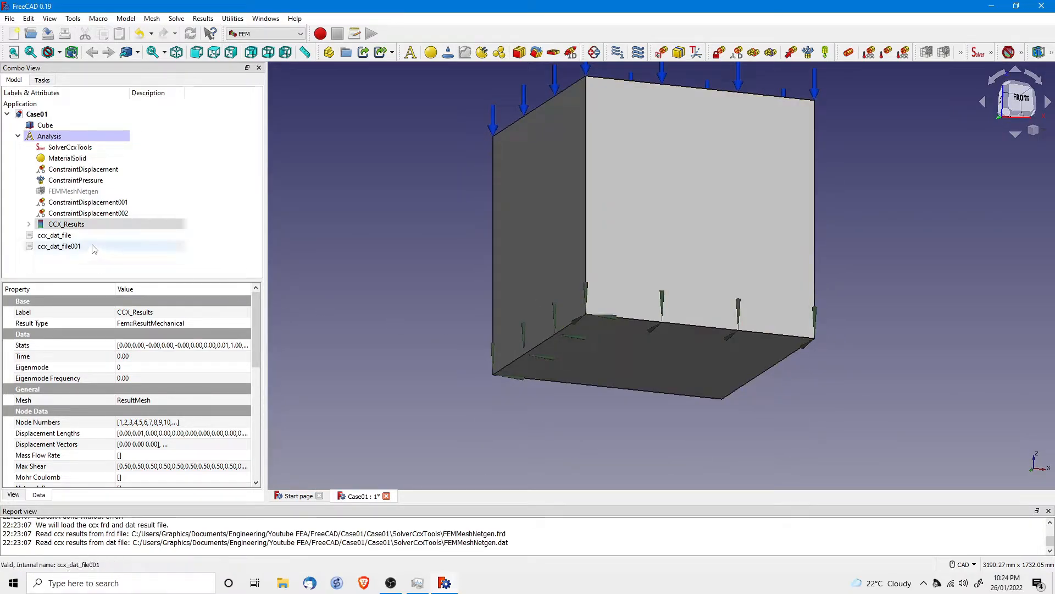
pyautogui.click(66, 171)
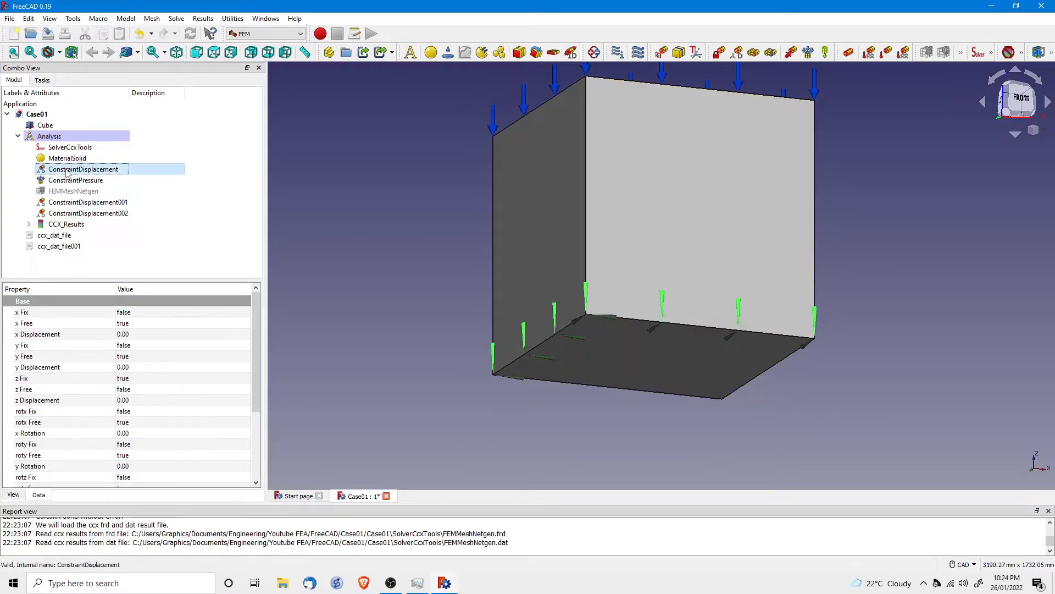
pyautogui.rightClick(66, 173)
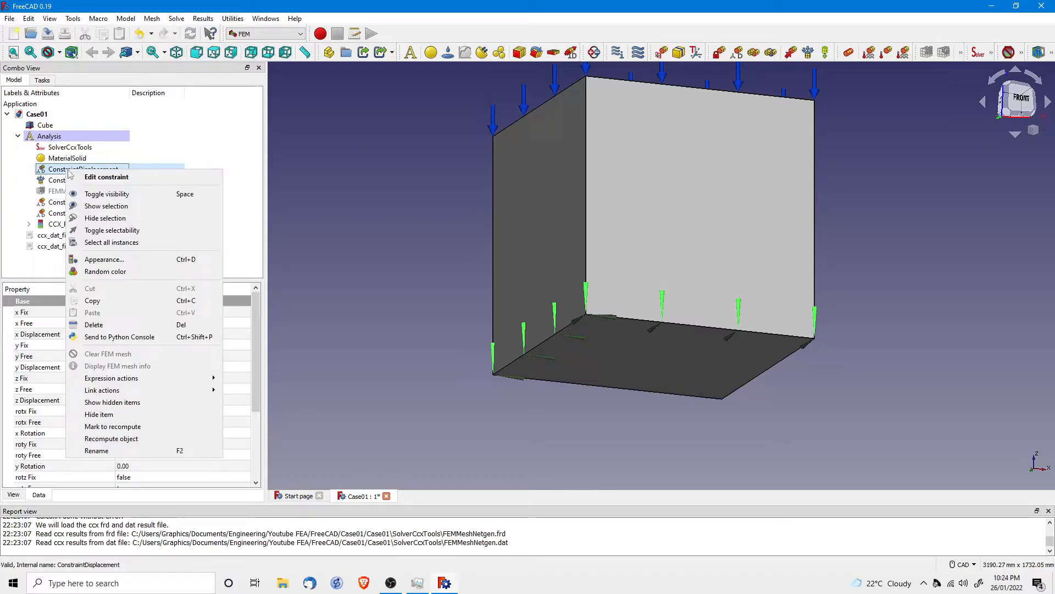
pyautogui.click(94, 324)
pyautogui.click(66, 191)
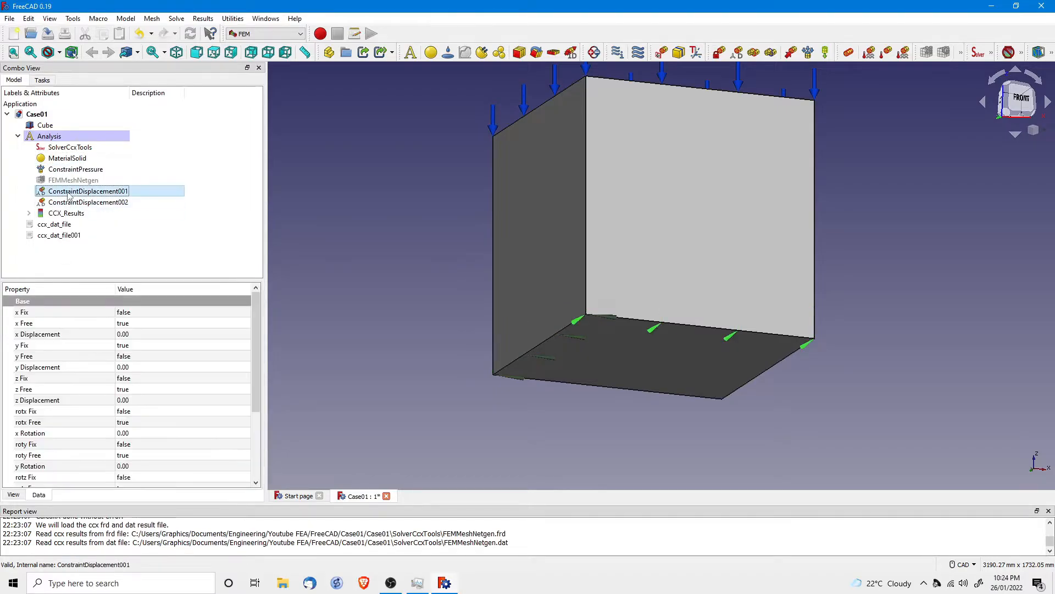
pyautogui.rightClick(66, 191)
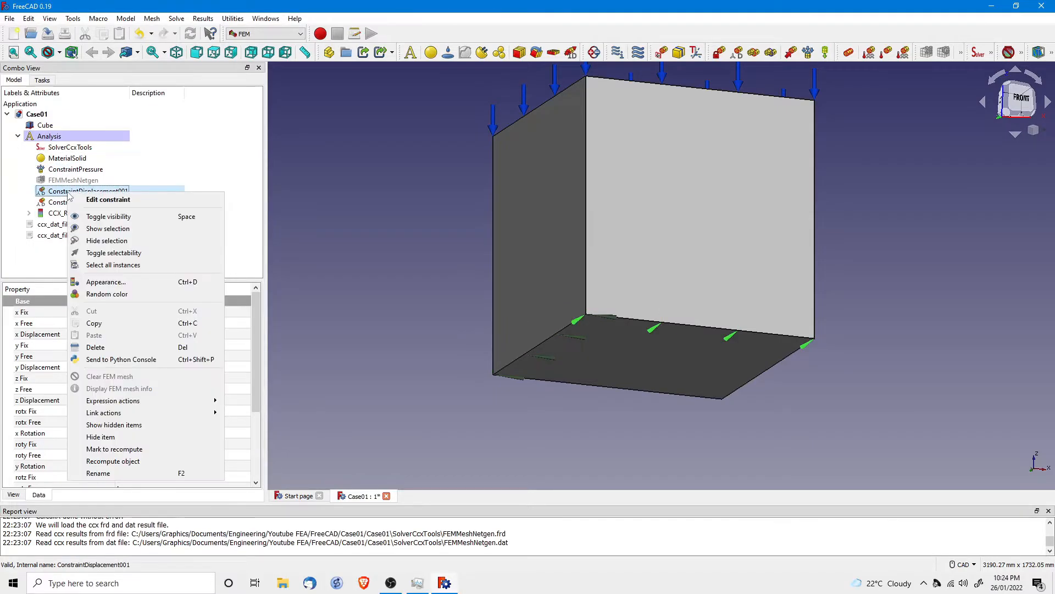
pyautogui.click(95, 347)
pyautogui.click(74, 191)
pyautogui.rightClick(73, 192)
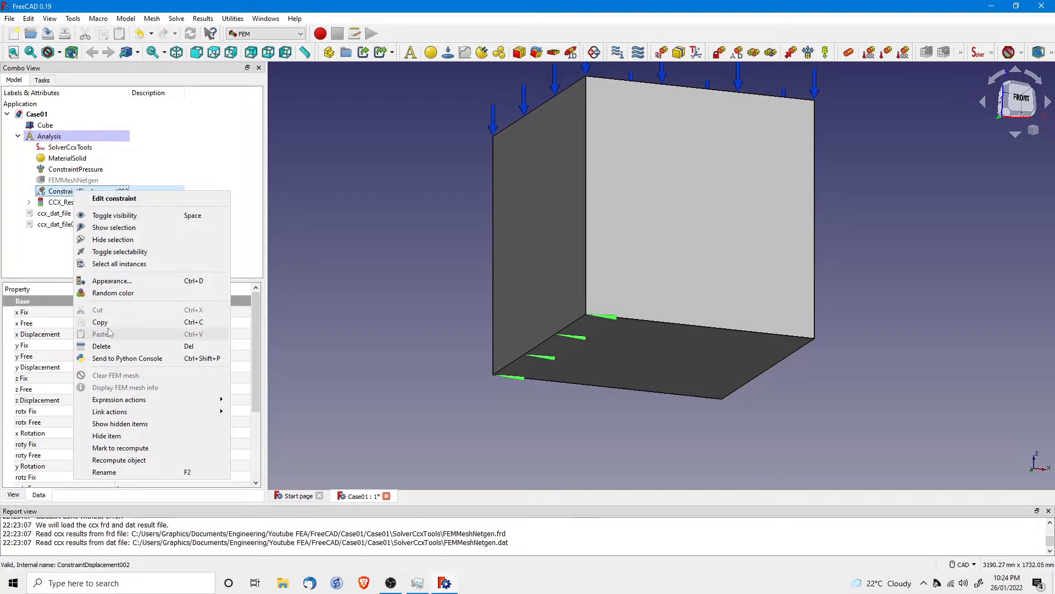
pyautogui.click(101, 346)
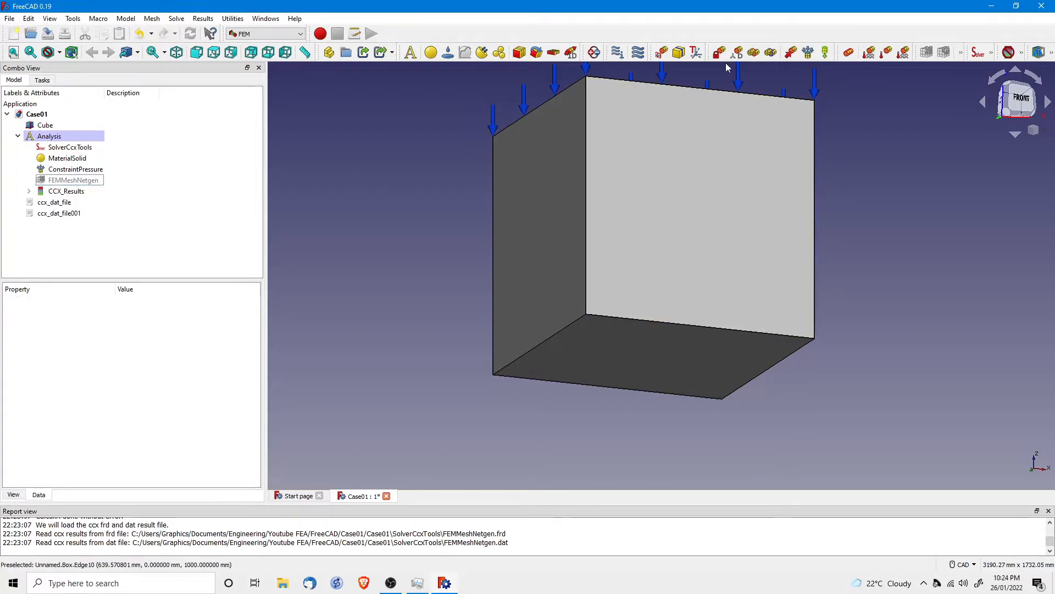
# Step: Add a fixed constraint to the cube's bottom face
pyautogui.click(719, 52)
pyautogui.click(617, 348)
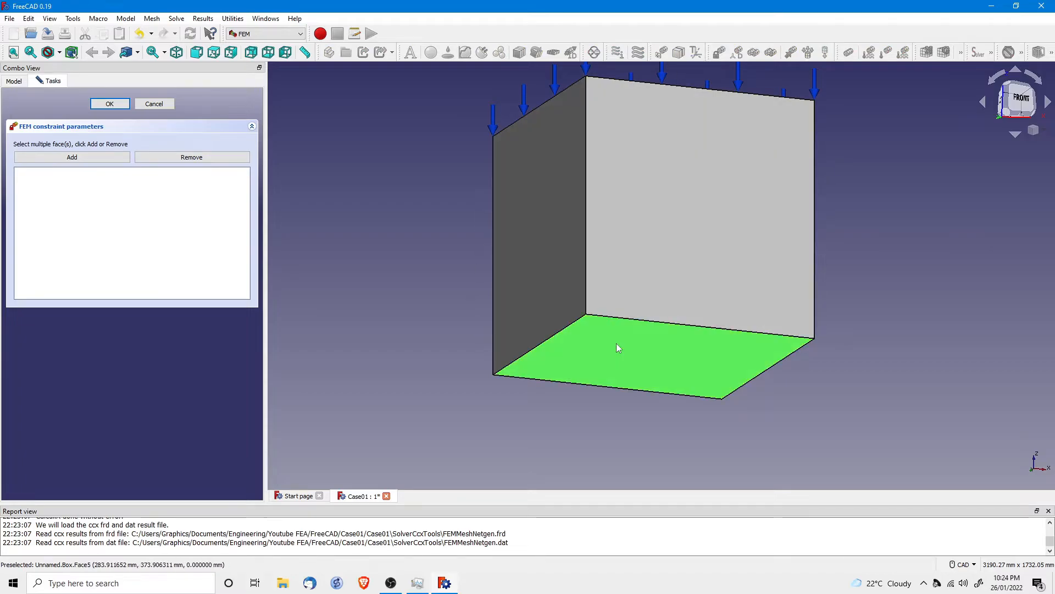
pyautogui.click(72, 158)
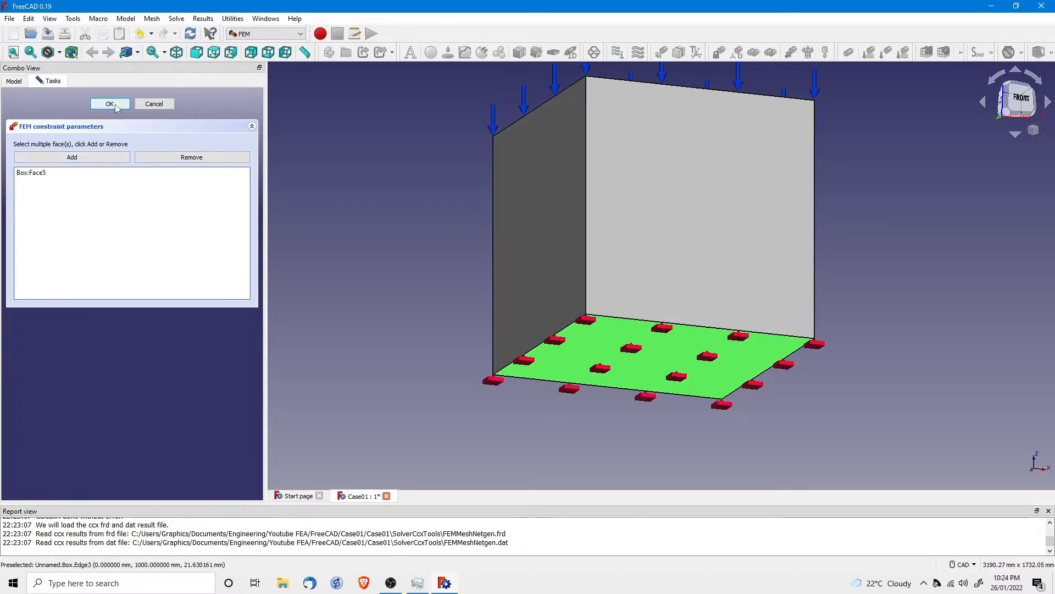
pyautogui.click(111, 104)
# Step: Write the input file for the fixed-base static analysis, rerun CalculiX, and close the solver settings
pyautogui.moveTo(483, 253); pyautogui.dragTo(631, 382, button='middle')
pyautogui.doubleClick(67, 148)
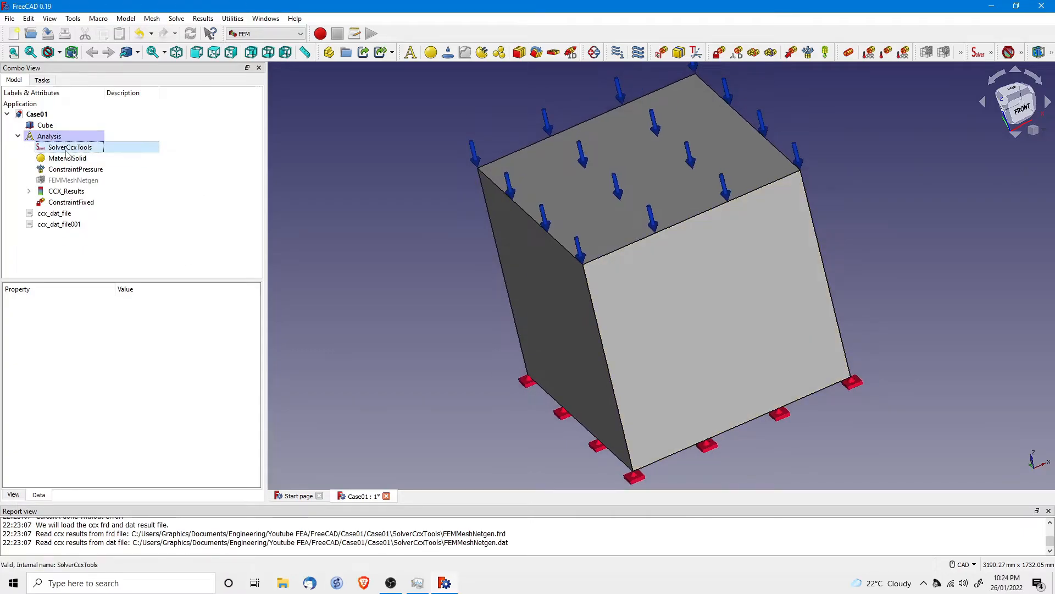
pyautogui.click(75, 218)
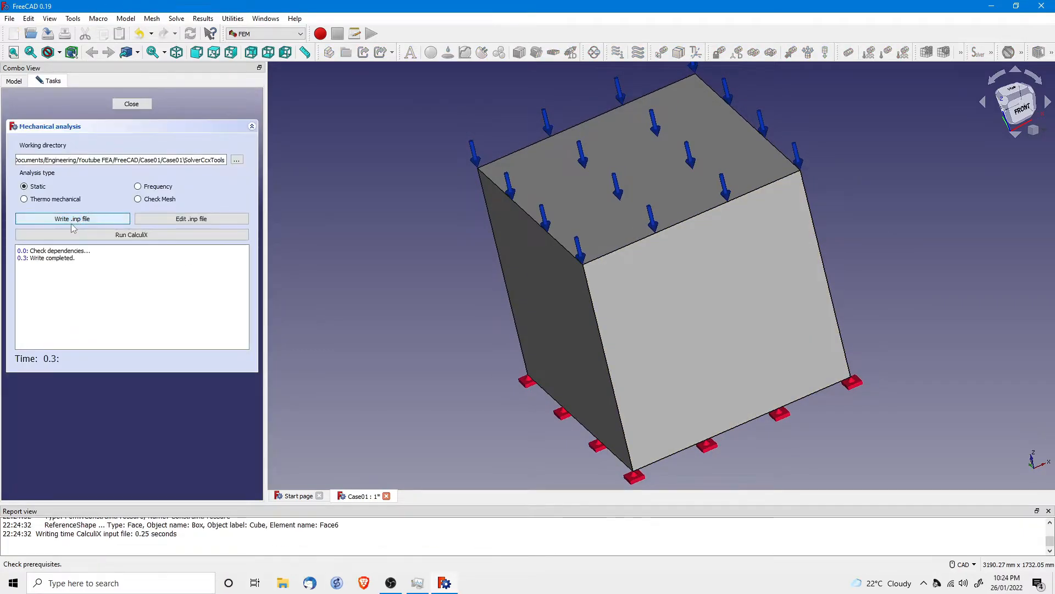
pyautogui.click(116, 235)
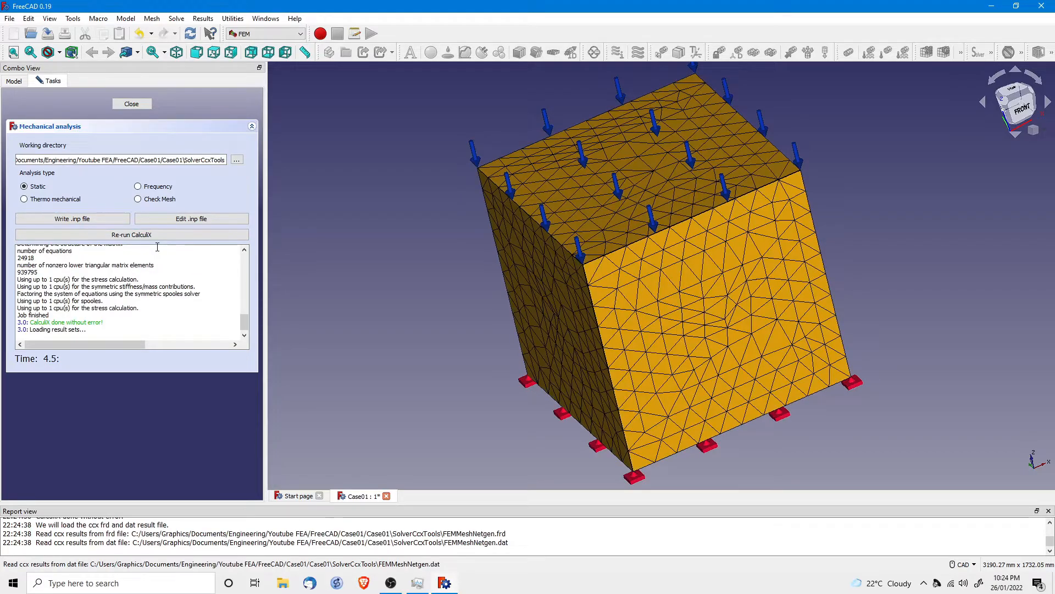
pyautogui.click(131, 104)
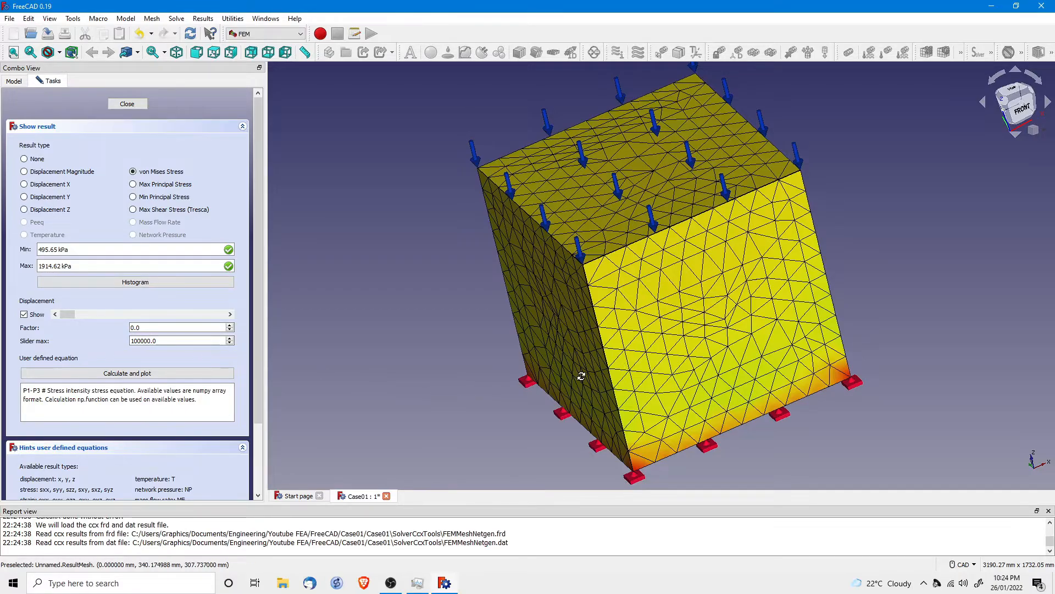
# Step: Examine the von Mises stress plot around the fixed bottom face and its corner from below and at close range
pyautogui.moveTo(581, 378); pyautogui.dragTo(638, 249, button='middle')
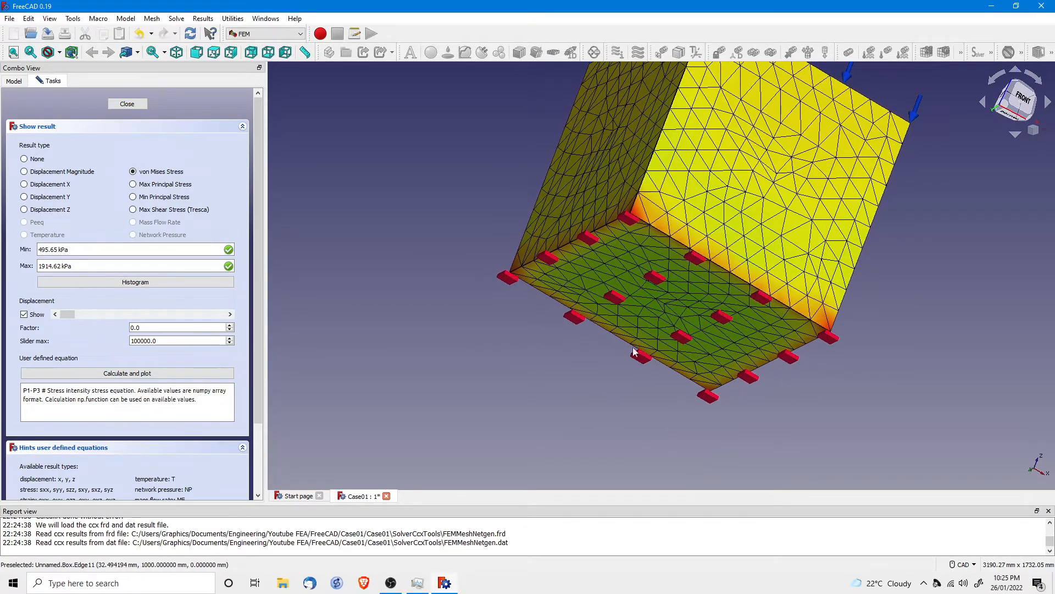
pyautogui.scroll(5, 641, 209)
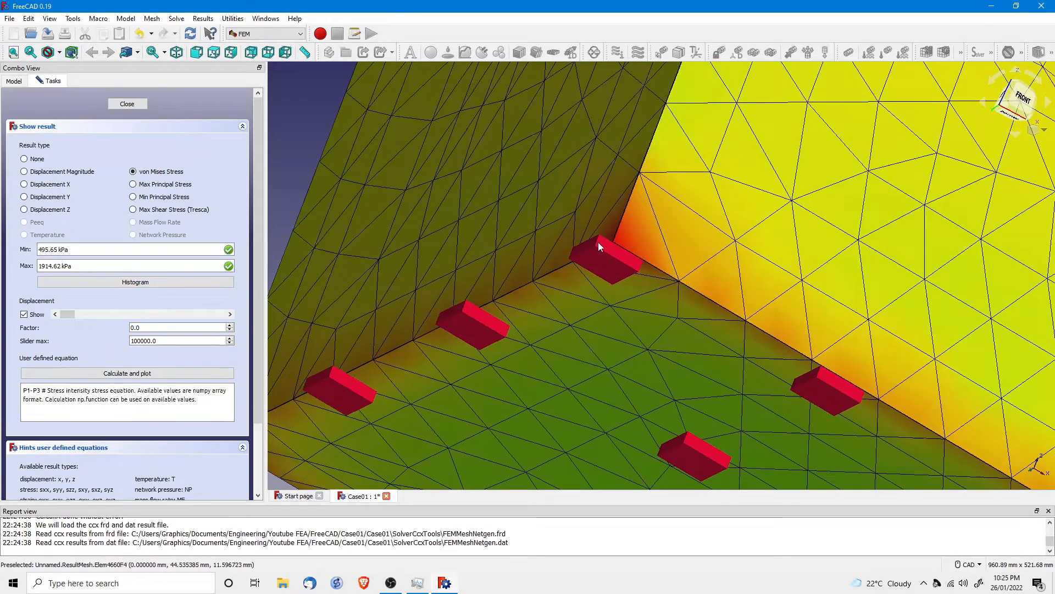
pyautogui.scroll(-6, 558, 269)
pyautogui.moveTo(559, 272); pyautogui.dragTo(673, 363, button='middle')
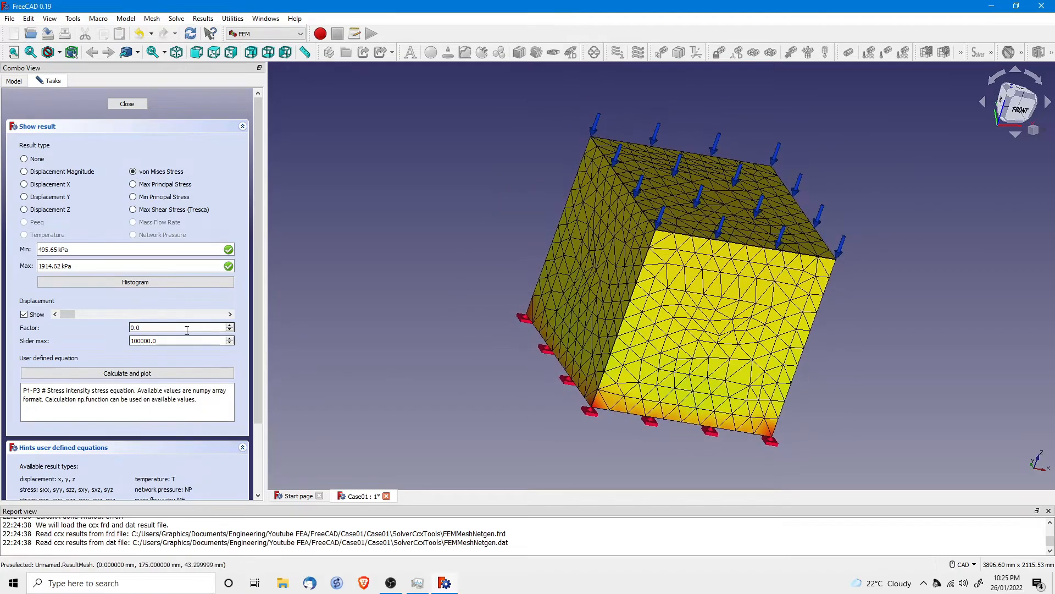
# Step: Scale the deformed shape by a factor of 100000, check it in the front view, and plot Displacement Magnitude at an angle
pyautogui.moveTo(67, 316); pyautogui.dragTo(228, 328)
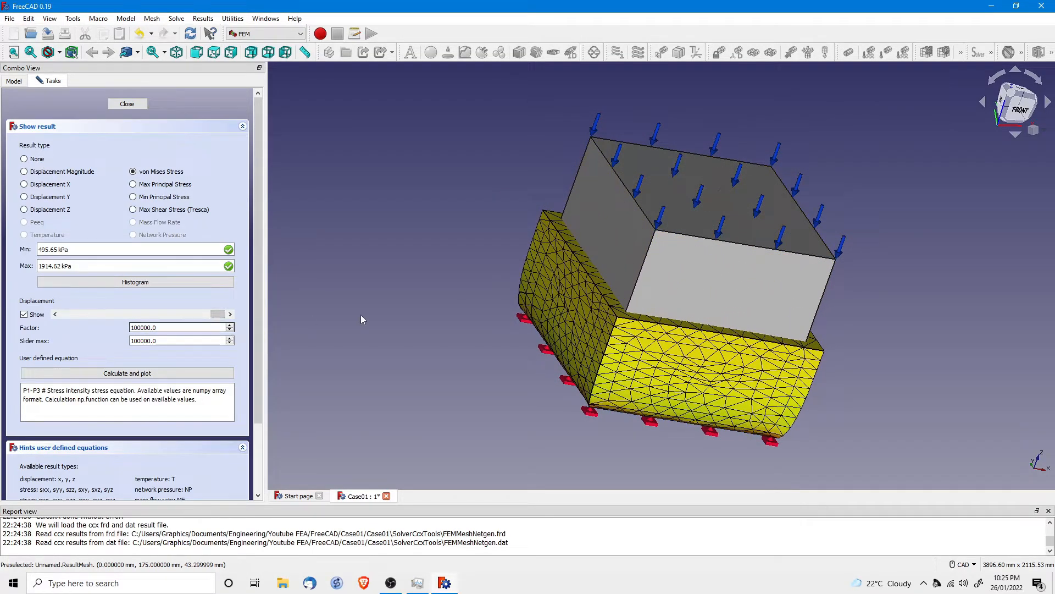
pyautogui.click(1020, 110)
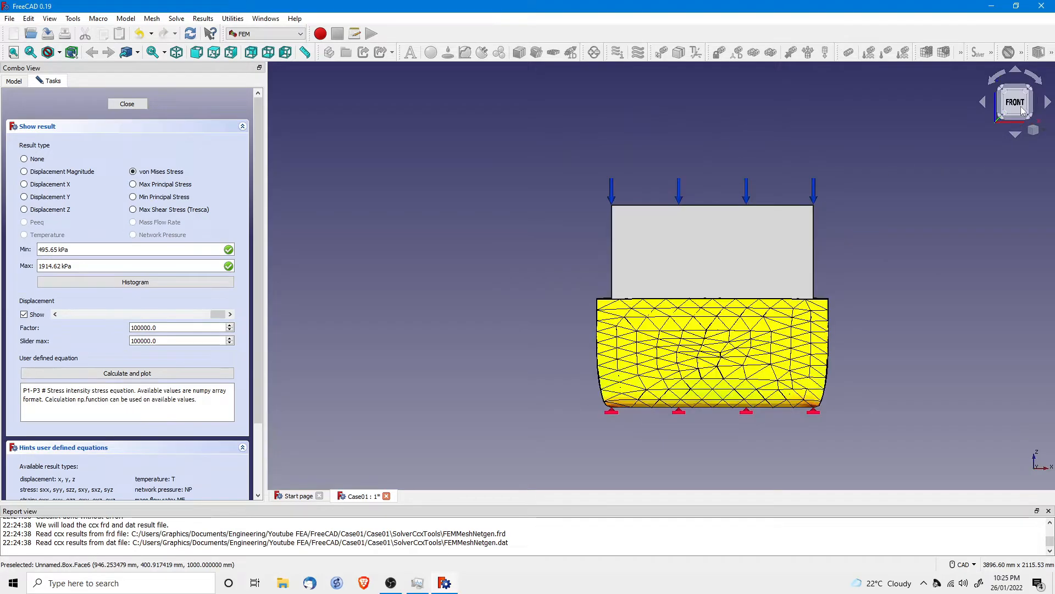
pyautogui.moveTo(681, 396); pyautogui.dragTo(636, 342, button='middle')
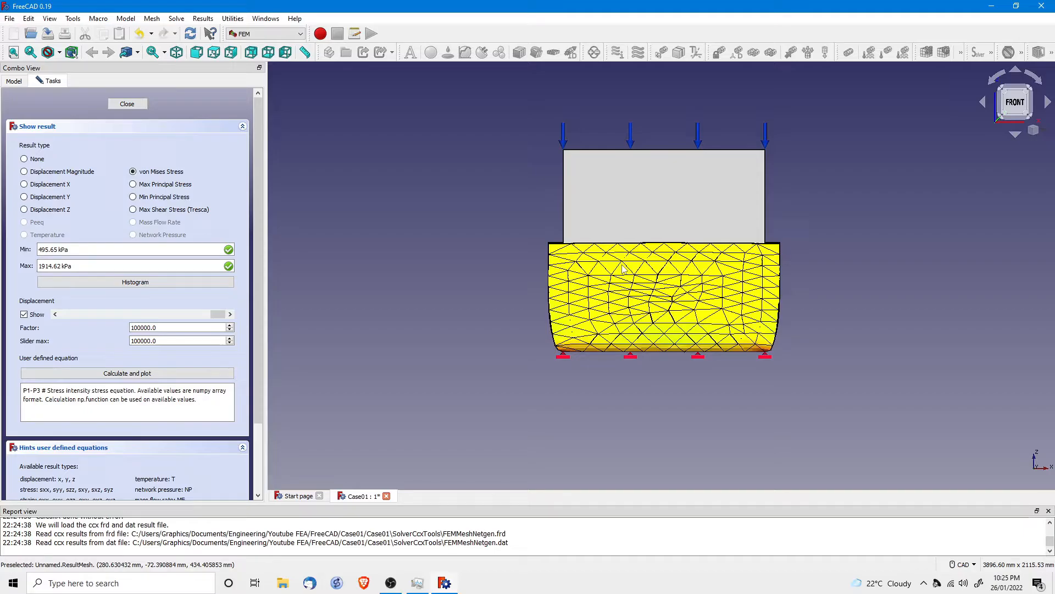
pyautogui.click(24, 172)
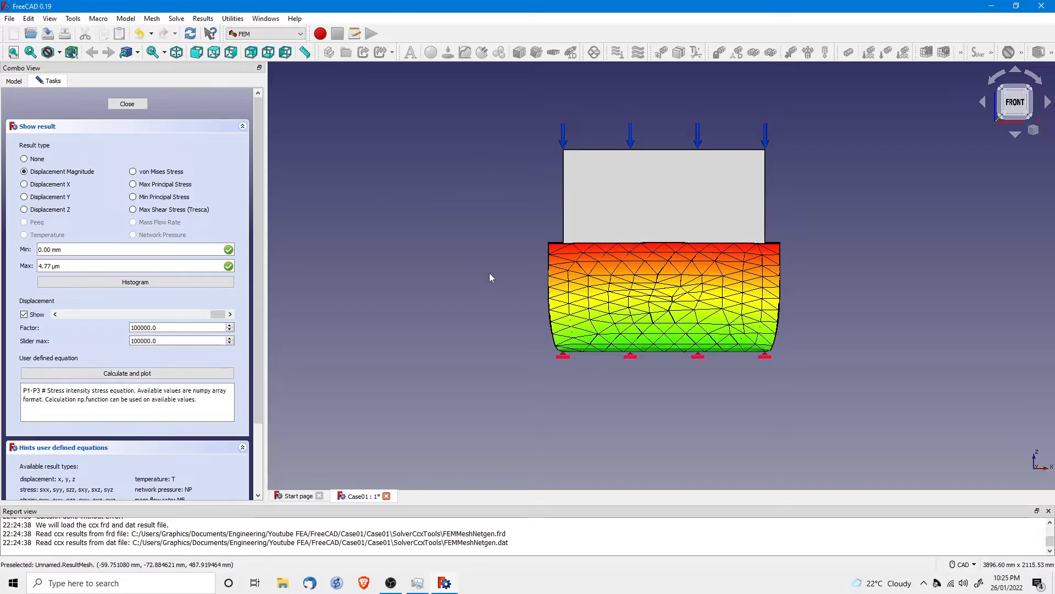
pyautogui.moveTo(484, 294); pyautogui.dragTo(614, 269, button='middle')
pyautogui.moveTo(659, 197); pyautogui.dragTo(763, 277, button='middle')
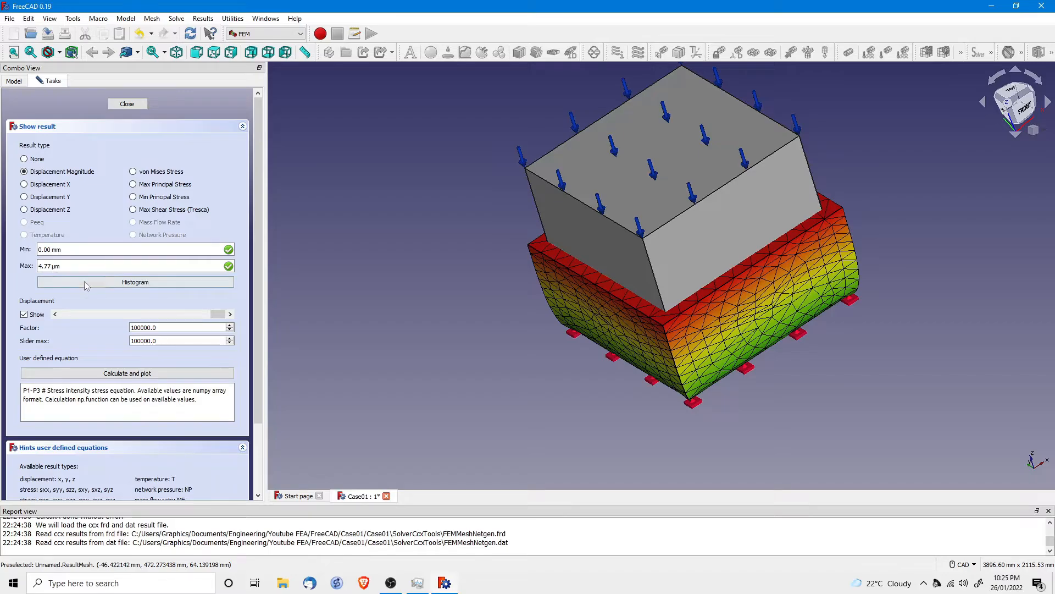
# Step: Compare the Displacement Z and Displacement Magnitude results, and return to the von Mises stress plot
pyautogui.click(24, 210)
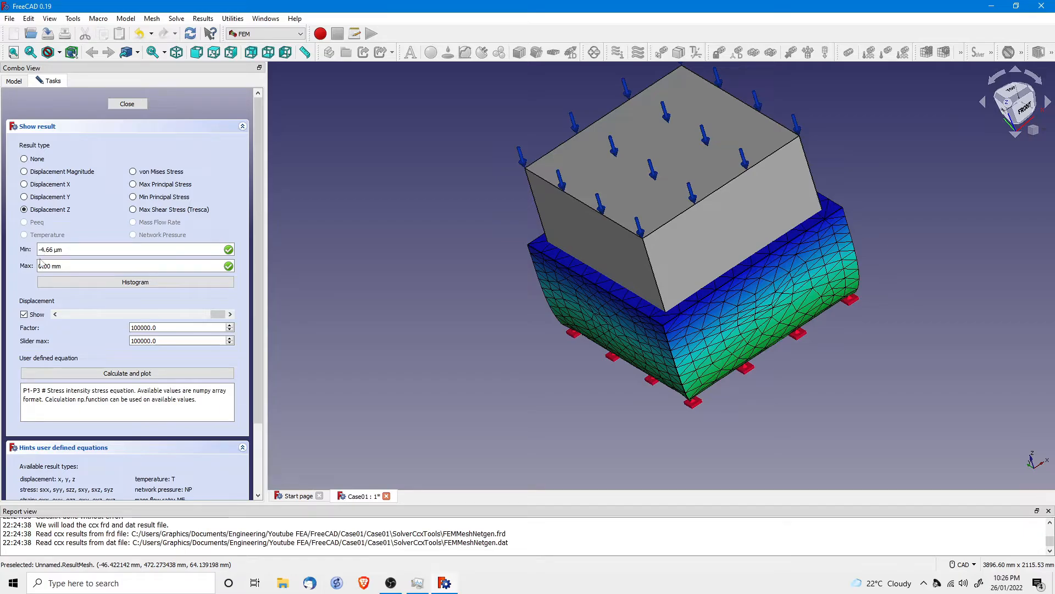
pyautogui.click(24, 172)
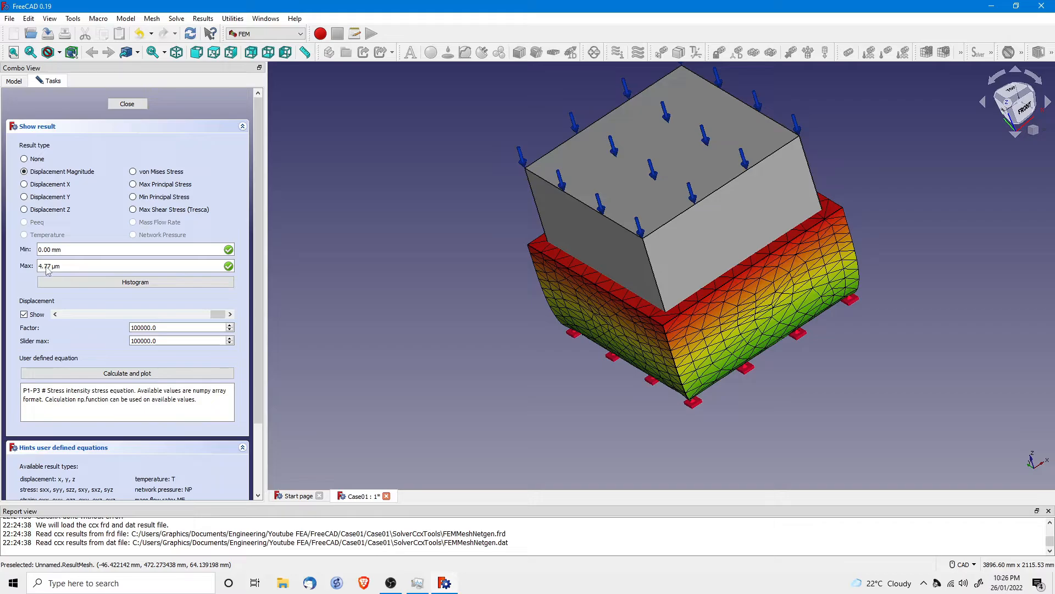
pyautogui.click(25, 210)
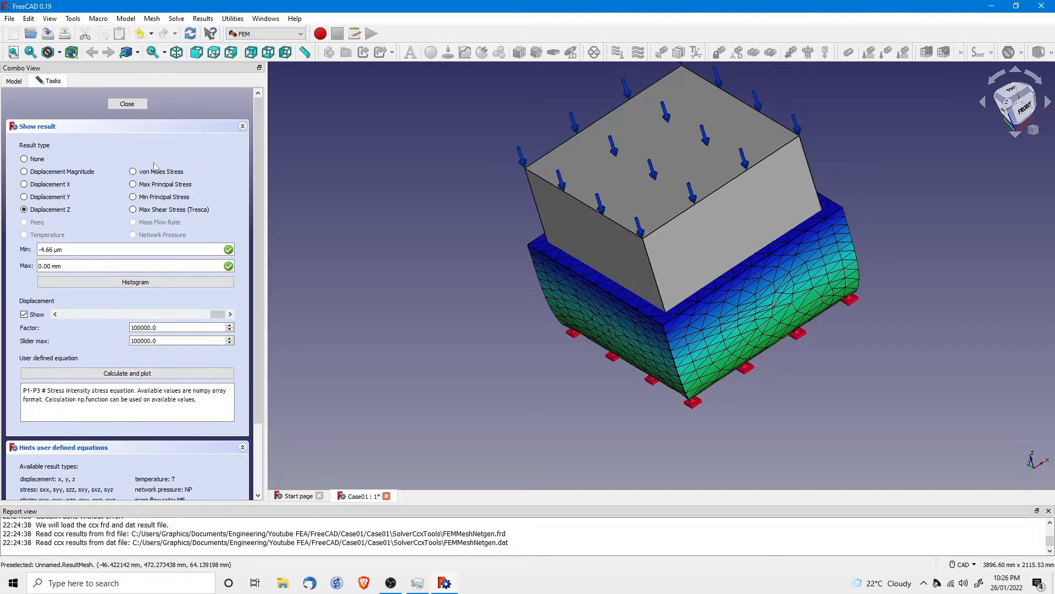
pyautogui.click(133, 172)
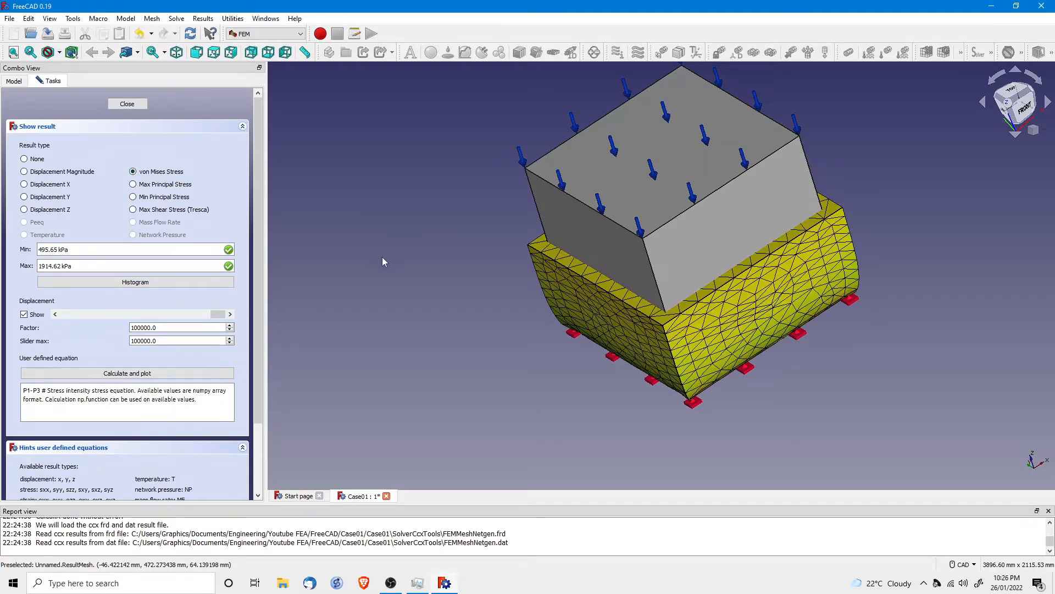